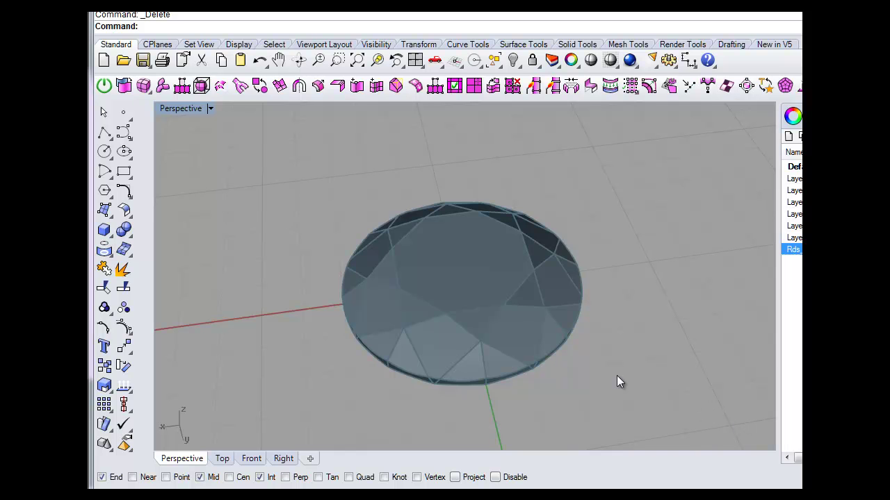
Draw a degree-3 control-point curve in the Front view, running from above the gem's girdle down past its culet.
{"action": "right_click_drag", "start_coordinate": [623, 373], "coordinate": [541, 233]}
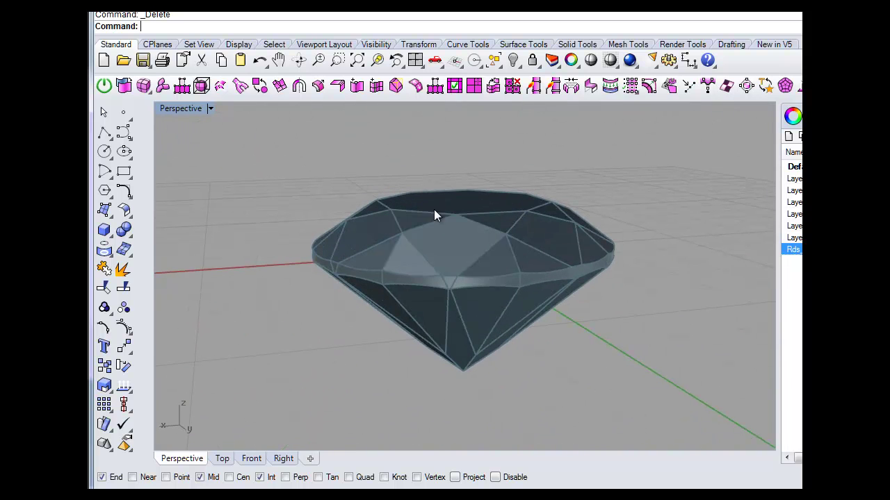
{"action": "double_click", "coordinate": [189, 109]}
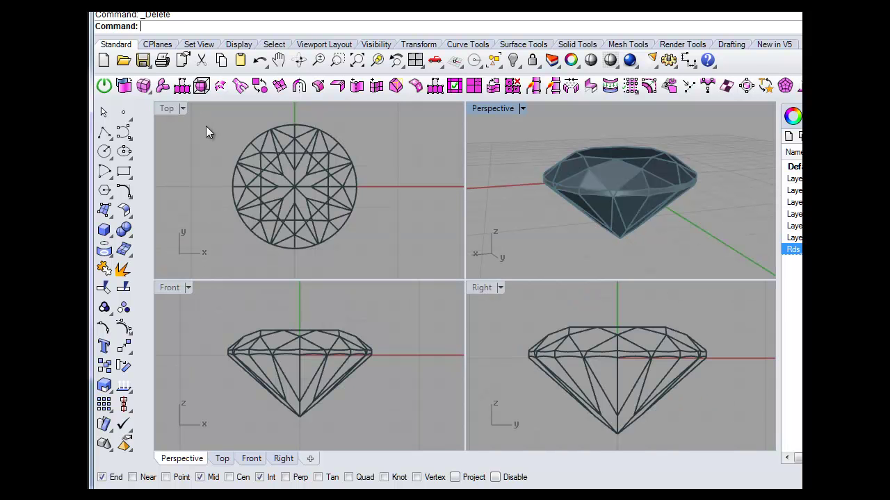
{"action": "double_click", "coordinate": [169, 287]}
{"action": "scroll", "coordinate": [431, 306], "scroll_direction": "down", "scroll_amount": 2}
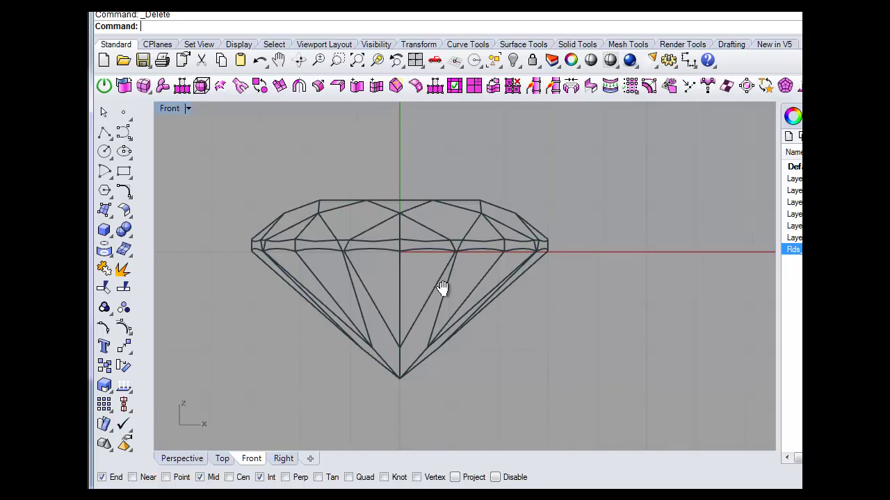
{"action": "left_click", "coordinate": [123, 132]}
{"action": "left_click", "coordinate": [144, 140]}
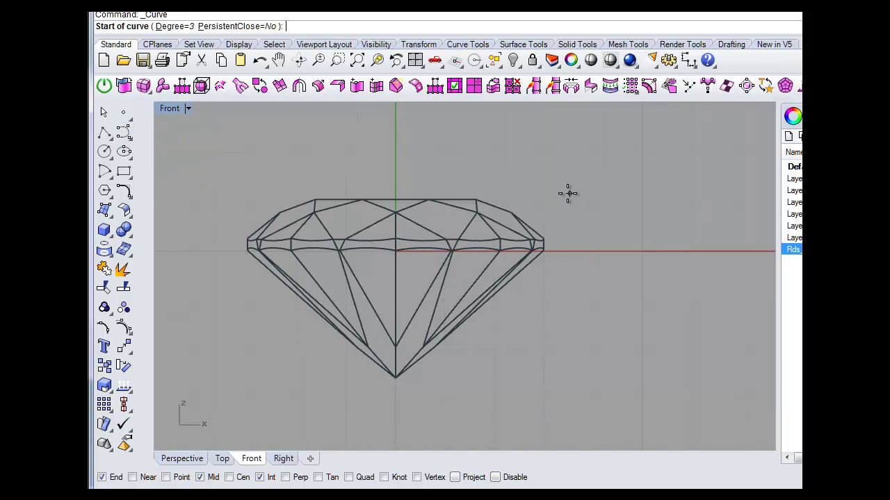
{"action": "left_click", "coordinate": [544, 155]}
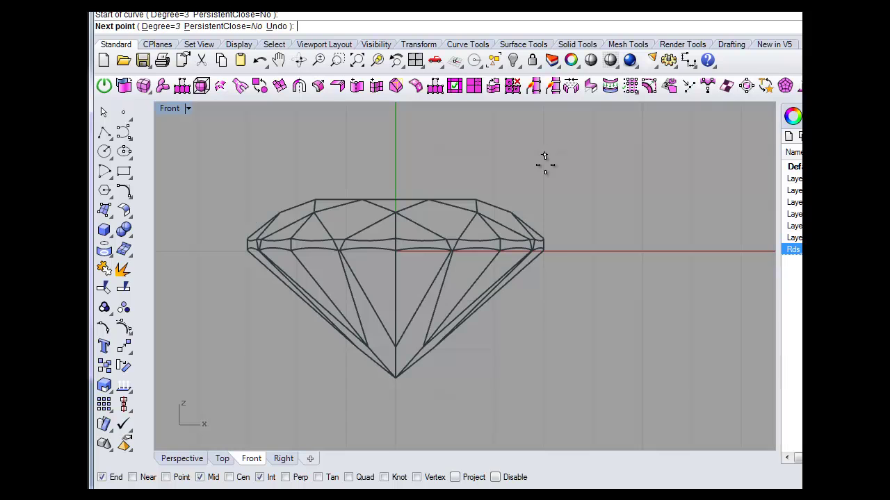
{"action": "left_click", "coordinate": [543, 251]}
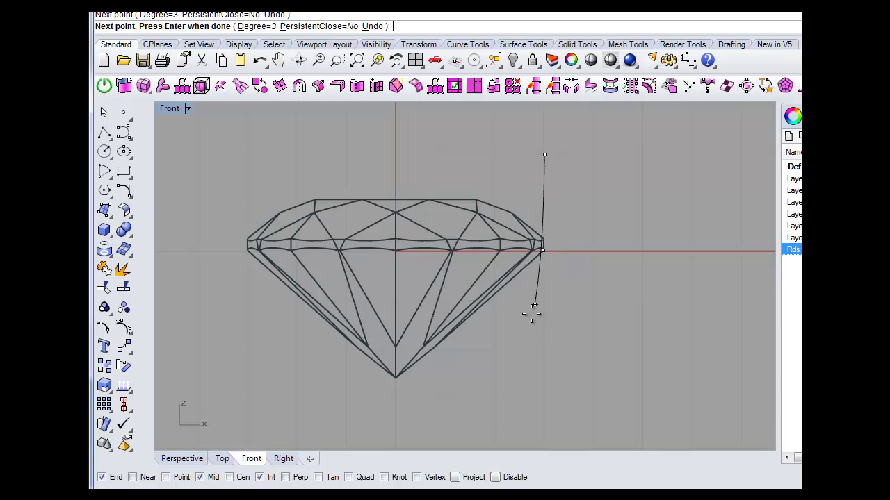
{"action": "left_click", "coordinate": [495, 321]}
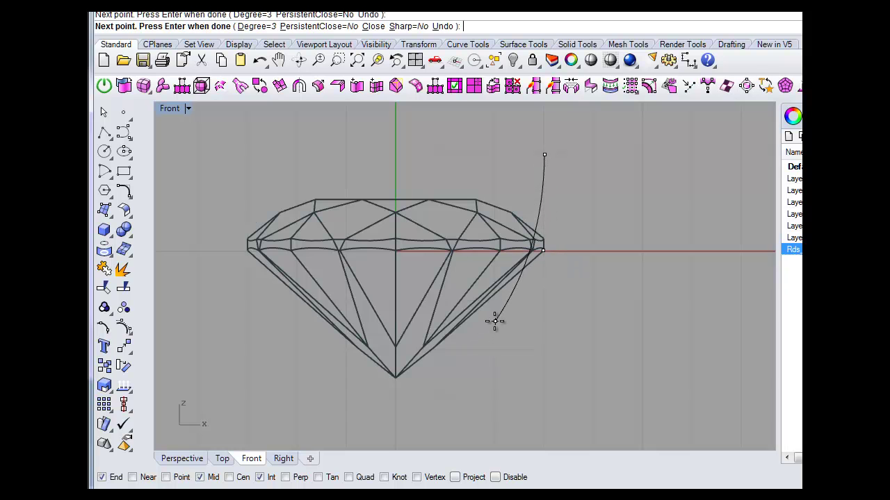
{"action": "left_click", "coordinate": [429, 410]}
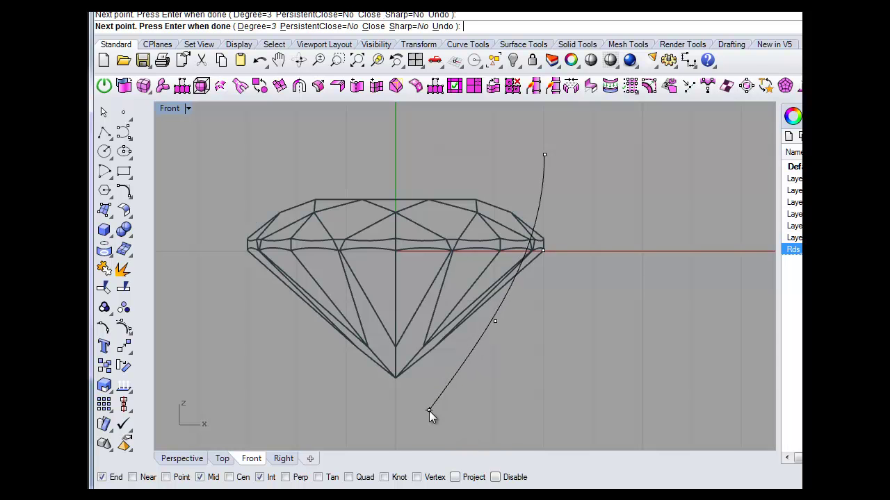
{"action": "key", "text": "Return"}
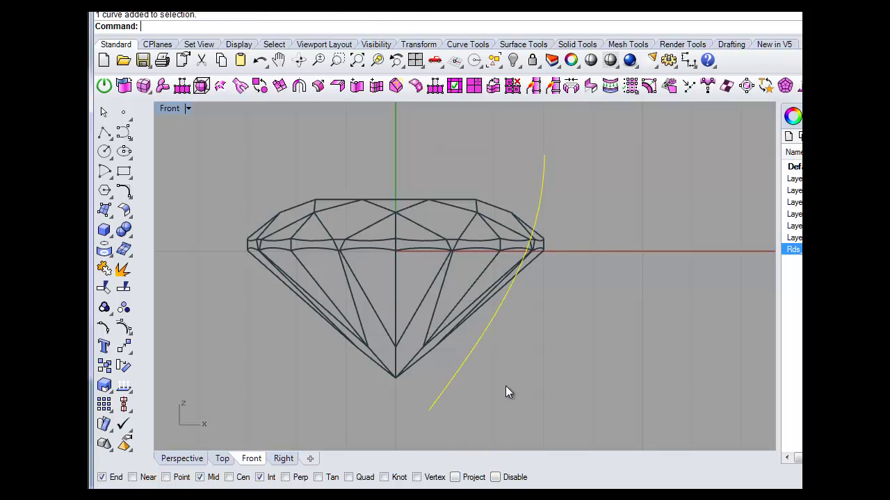
Offset the side curve outward, away from the gem, by a distance of 0.7.
{"action": "type", "text": "Offset"}
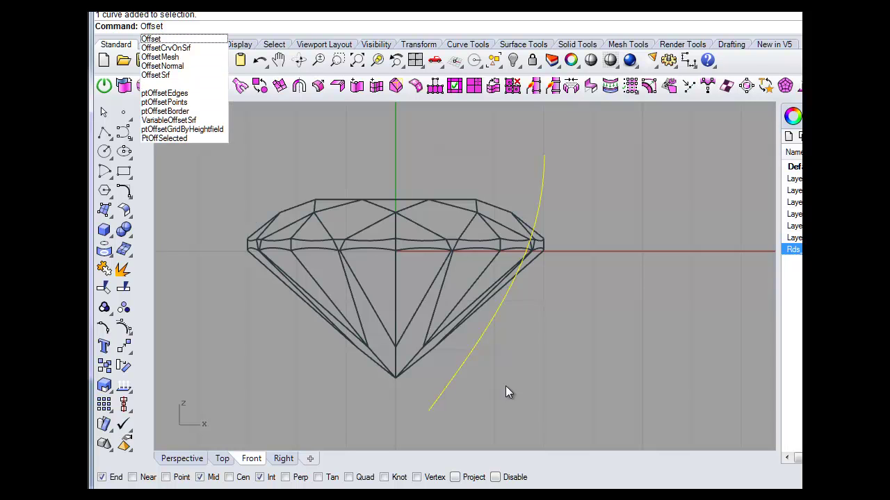
{"action": "key", "text": "Return"}
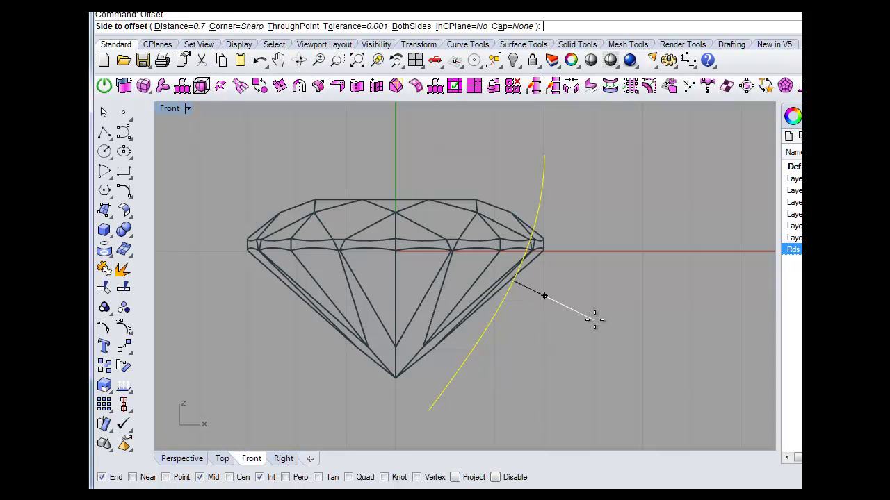
{"action": "left_click", "coordinate": [596, 186]}
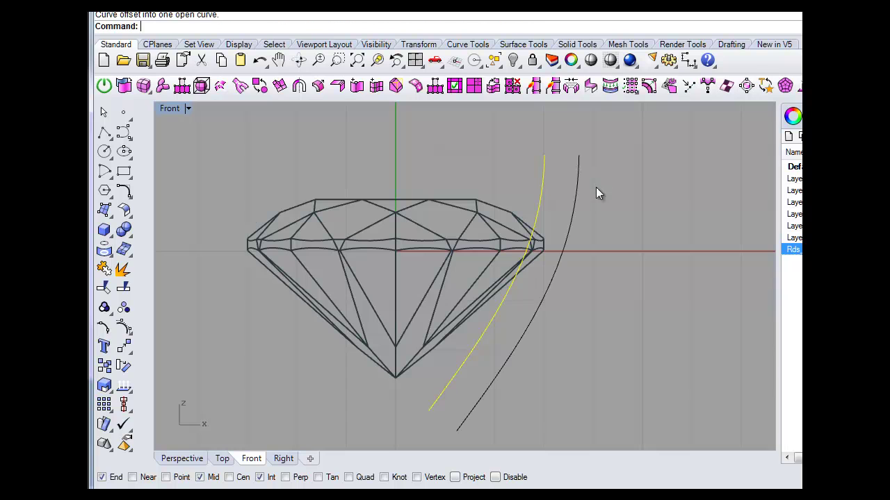
Connect the upper ends of the inner and offset curves with a straight polyline.
{"action": "left_click", "coordinate": [105, 132]}
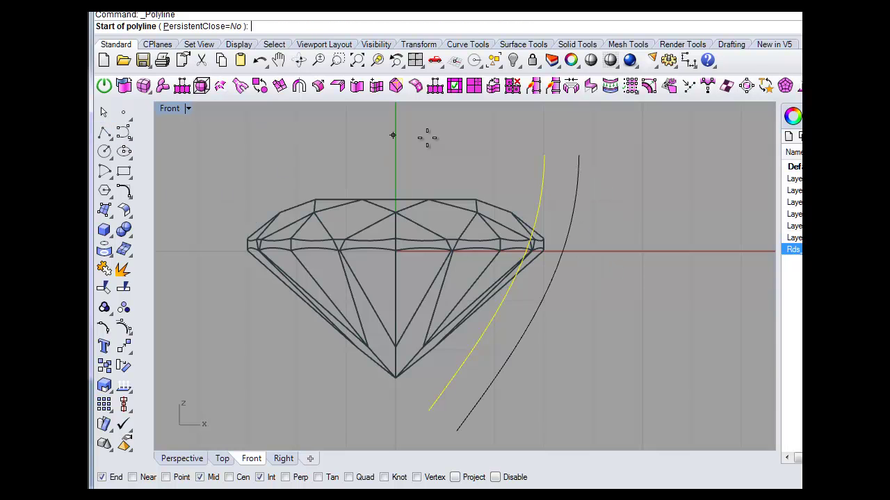
{"action": "left_click", "coordinate": [544, 155]}
{"action": "left_click", "coordinate": [578, 155]}
{"action": "key", "text": "Return"}
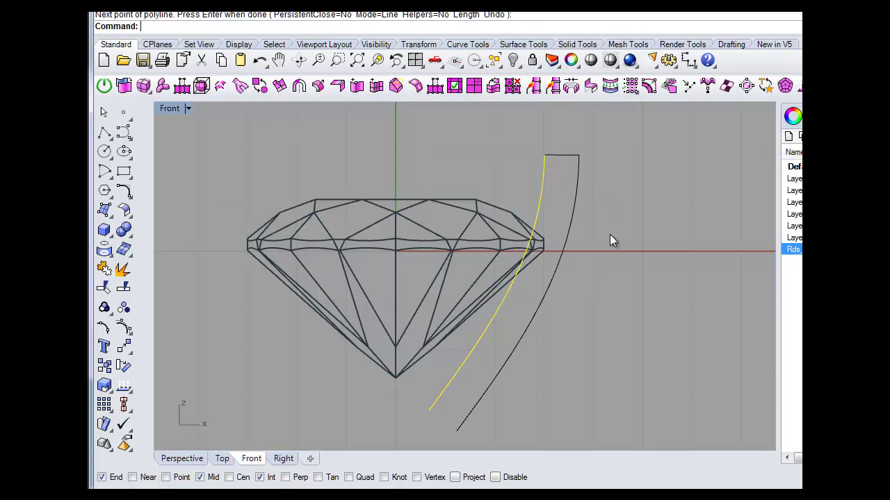
Draw a vertical line from the offset curve's lower end up past the inner curve.
{"action": "key", "text": "Return"}
{"action": "left_click", "coordinate": [456, 431]}
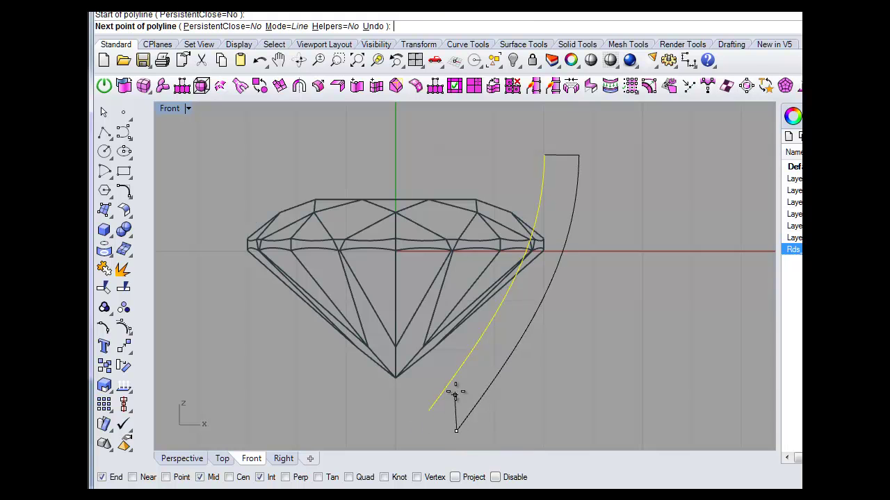
{"action": "left_click", "coordinate": [456, 356]}
{"action": "key", "text": "Return"}
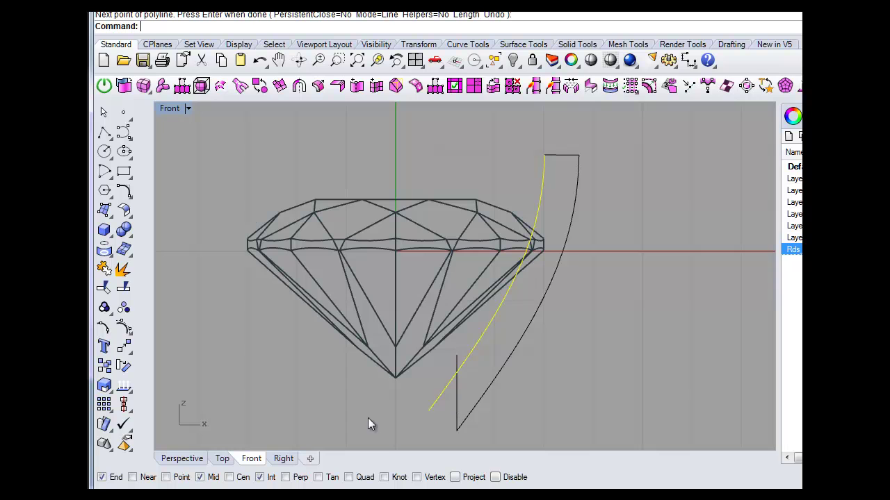
{"action": "left_click", "coordinate": [104, 287]}
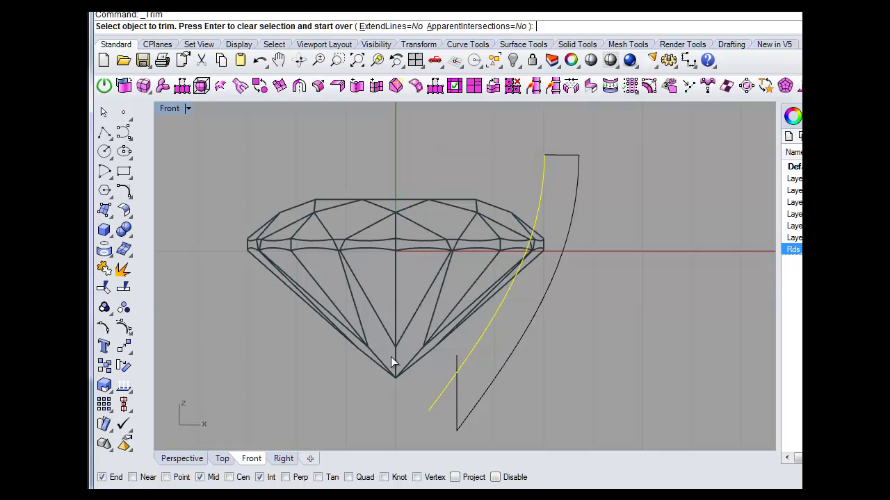
{"action": "left_click", "coordinate": [456, 384]}
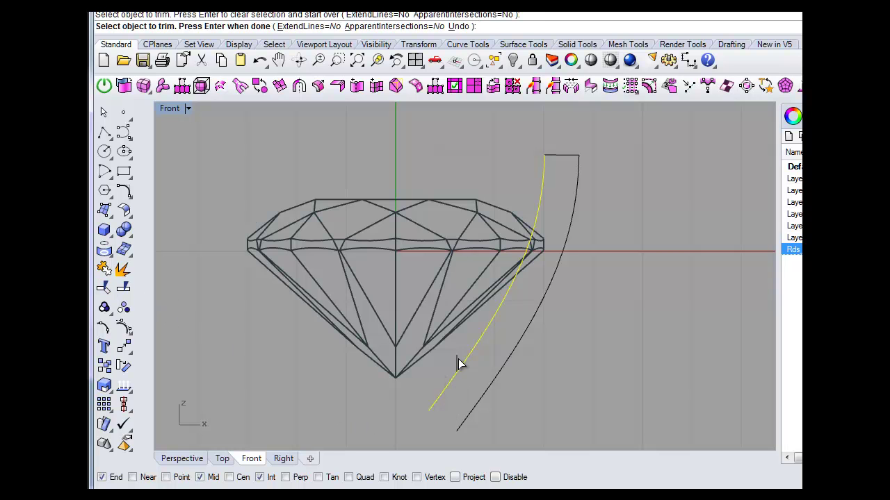
{"action": "left_click", "coordinate": [261, 61]}
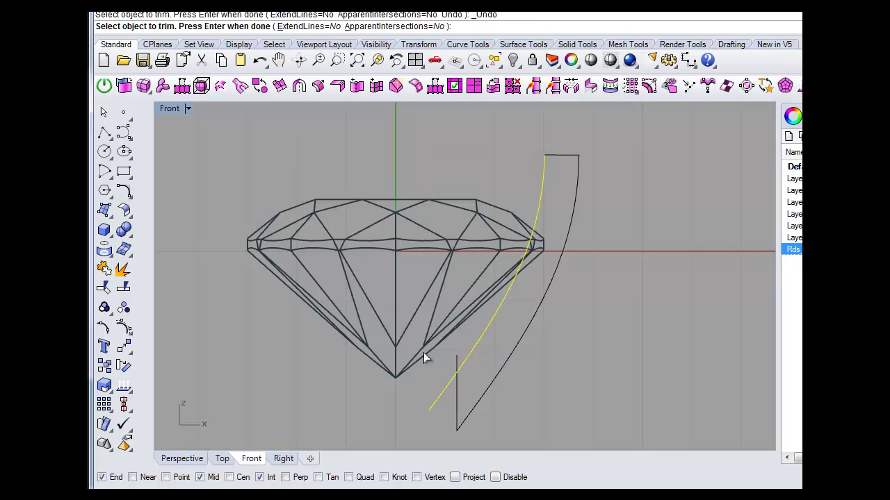
{"action": "key", "text": "Return"}
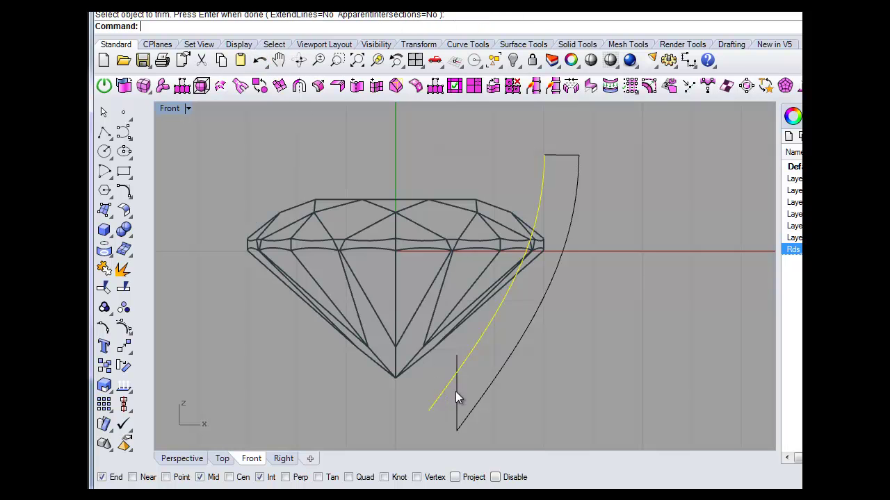
Trim the inner curve below the vertical line and the line's end above the inner curve to form a clean corner.
{"action": "left_click", "coordinate": [456, 392]}
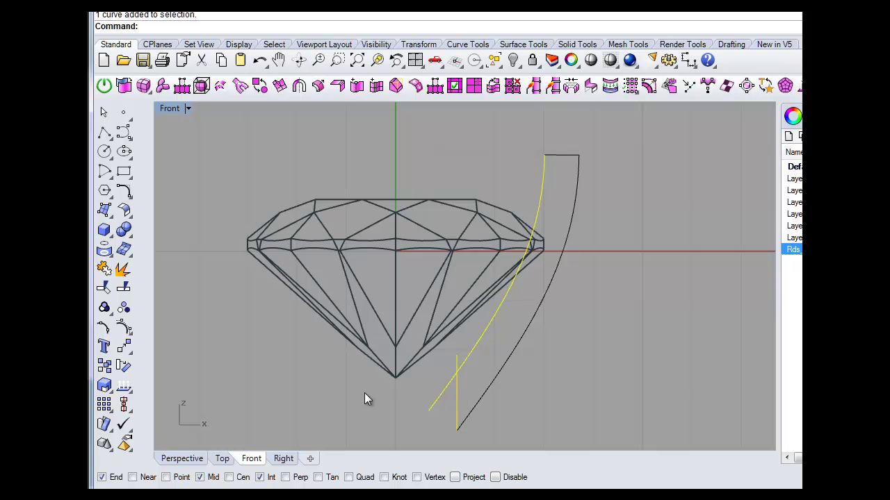
{"action": "left_click", "coordinate": [104, 288]}
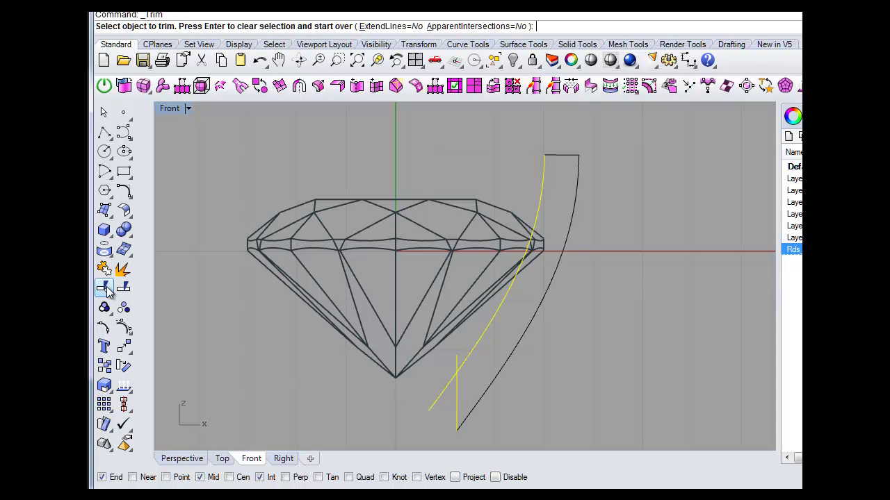
{"action": "left_click", "coordinate": [431, 405]}
{"action": "left_click", "coordinate": [456, 358]}
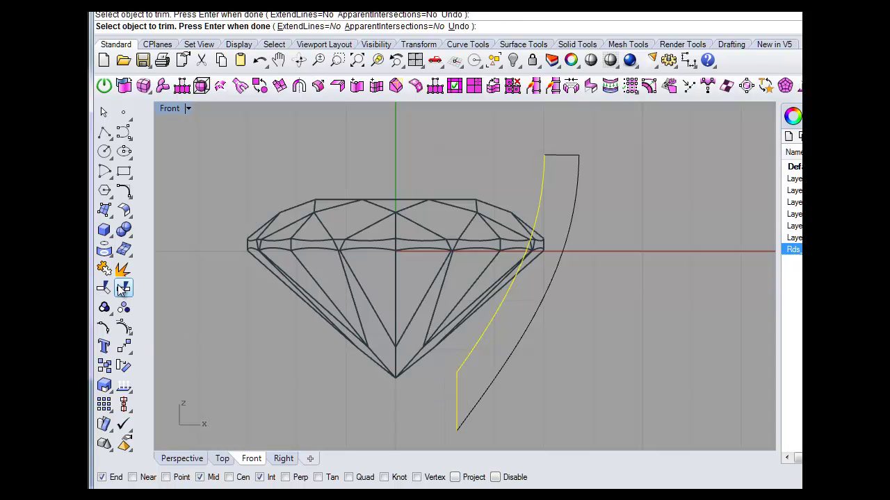
Join the inner curve, vertical line, offset curve and upper connecting line into one closed profile.
{"action": "left_click", "coordinate": [104, 269]}
{"action": "left_click", "coordinate": [498, 388]}
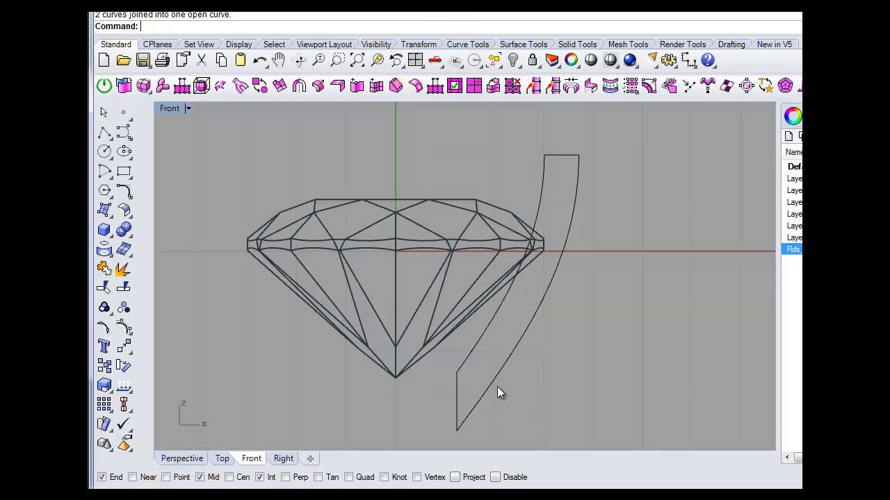
{"action": "left_click", "coordinate": [487, 390]}
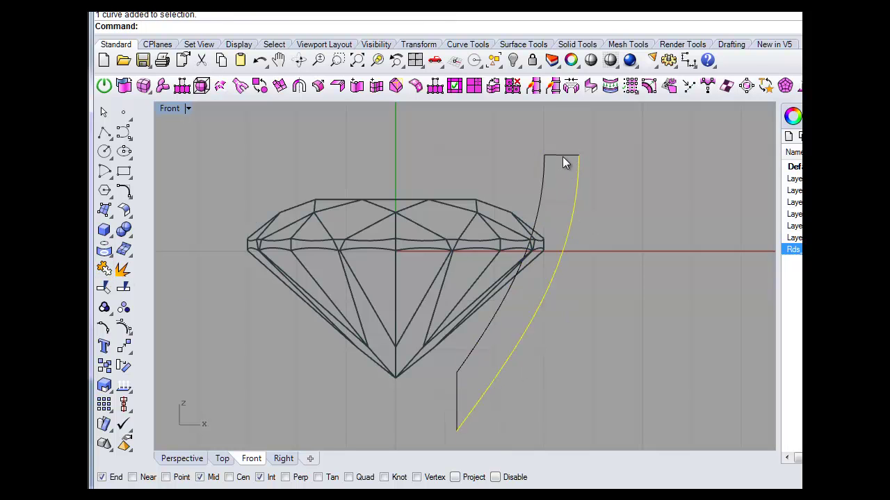
{"action": "left_click", "coordinate": [544, 176], "text": "shift"}
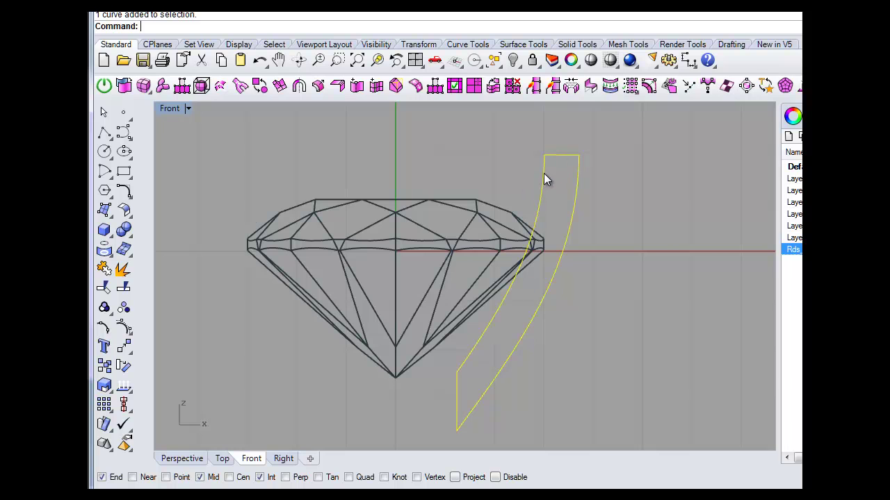
{"action": "left_click", "coordinate": [104, 268]}
{"action": "left_click", "coordinate": [357, 398]}
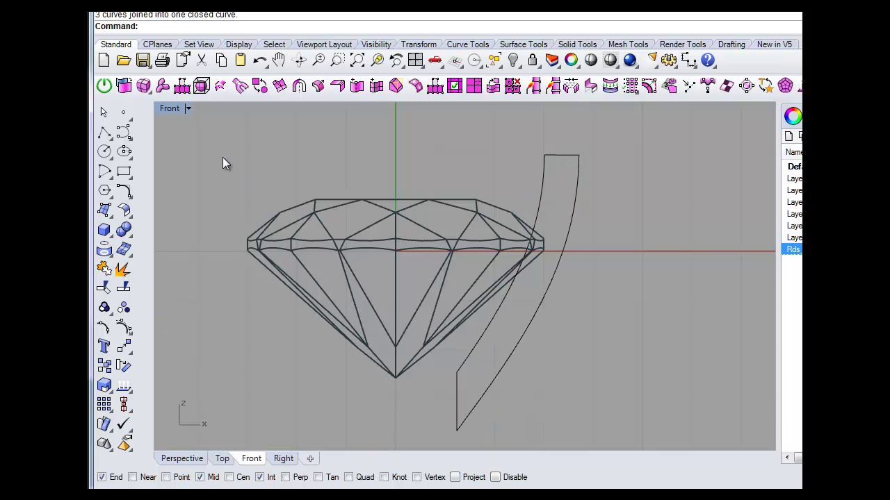
Revolve the closed profile 360 degrees from start angle 0 about the vertical axis through 0,0,0 to form a cup around the gem.
{"action": "left_click_drag", "start_coordinate": [511, 167], "coordinate": [509, 165]}
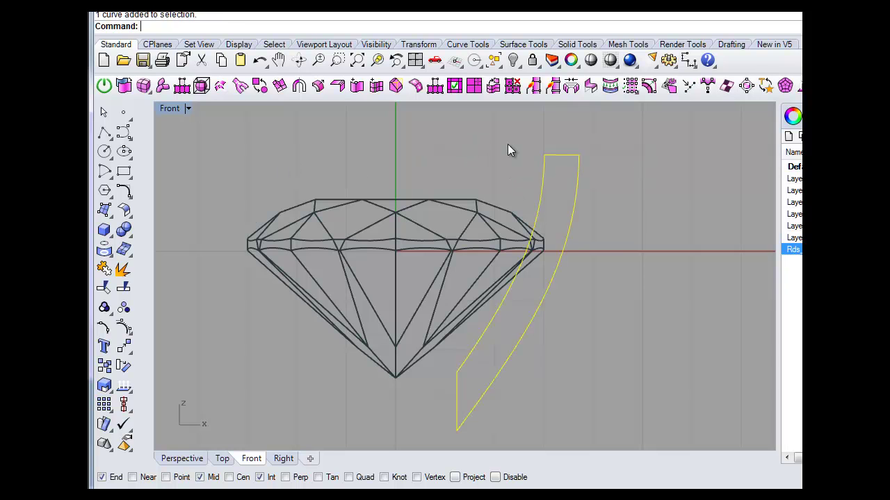
{"action": "double_click", "coordinate": [171, 109]}
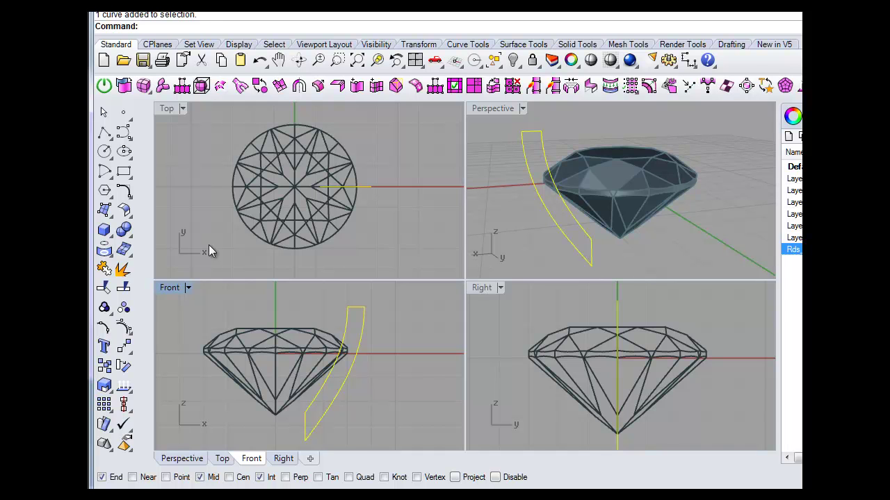
{"action": "double_click", "coordinate": [171, 288]}
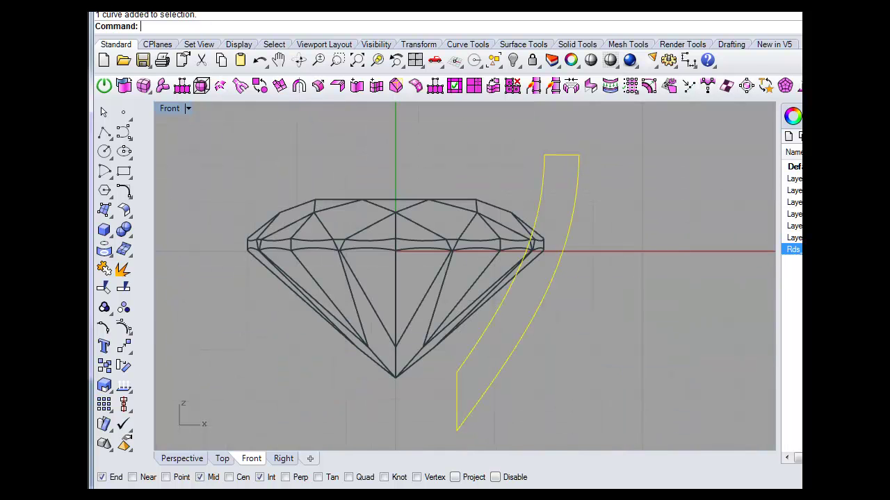
{"action": "left_click", "coordinate": [213, 3]}
{"action": "key", "text": "Down"}
{"action": "key", "text": "Down"}
{"action": "key", "text": "Down"}
{"action": "key", "text": "Down"}
{"action": "key", "text": "Return"}
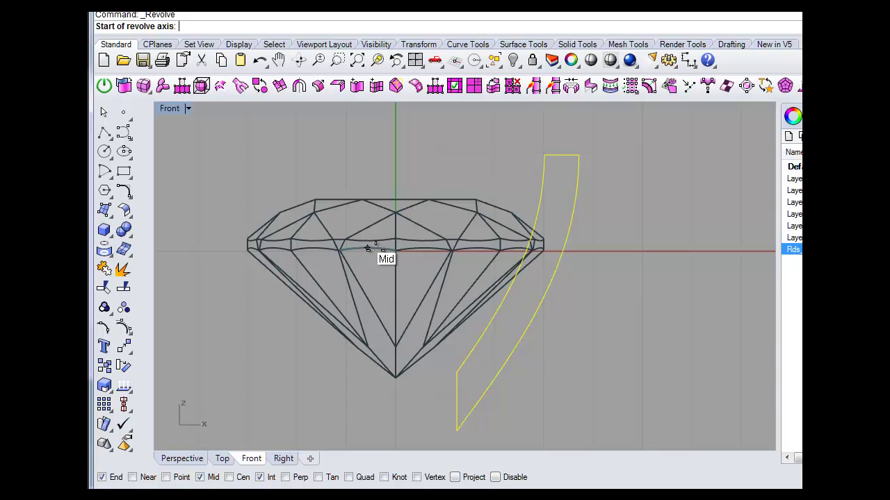
{"action": "type", "text": "0,0,0"}
{"action": "key", "text": "Return"}
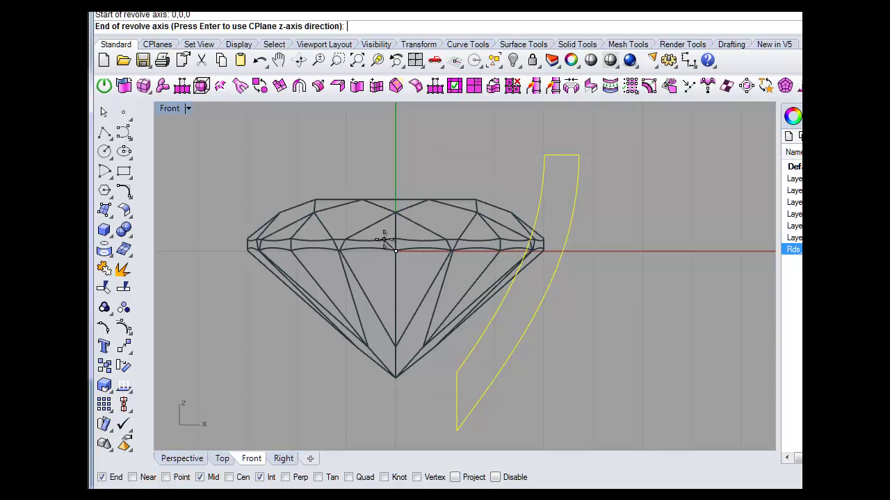
{"action": "left_click", "coordinate": [395, 136]}
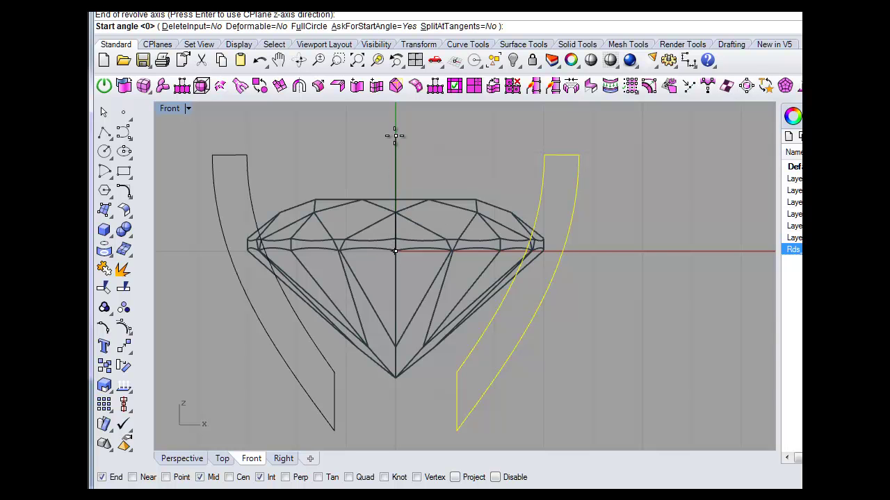
{"action": "key", "text": "Return"}
{"action": "double_click", "coordinate": [169, 109]}
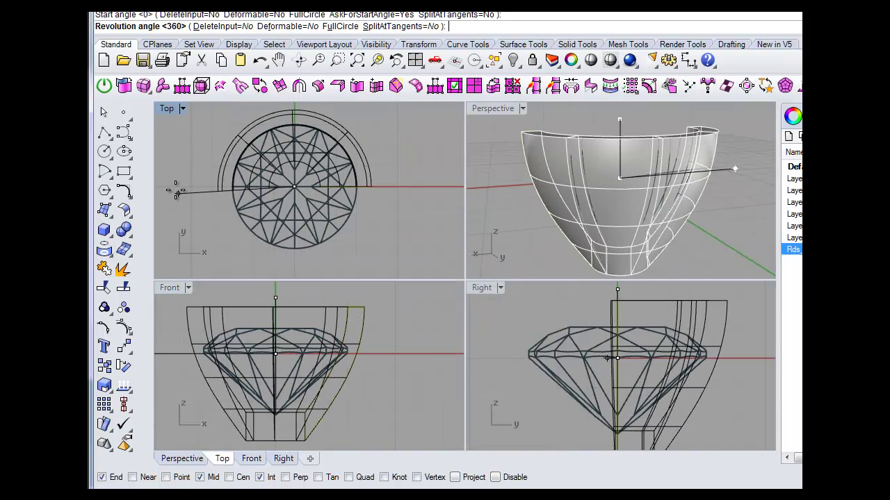
{"action": "key", "text": "Return"}
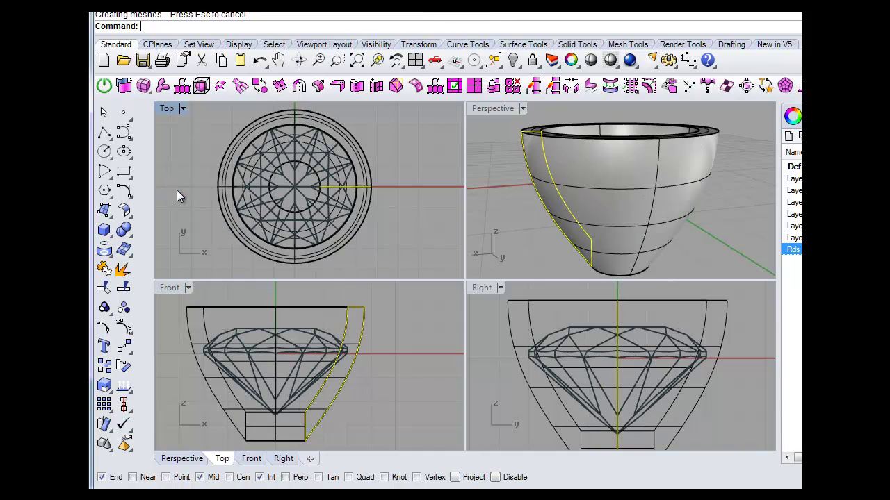
Hide the round brilliant gem so only the revolved cup remains displayed.
{"action": "left_click", "coordinate": [501, 166]}
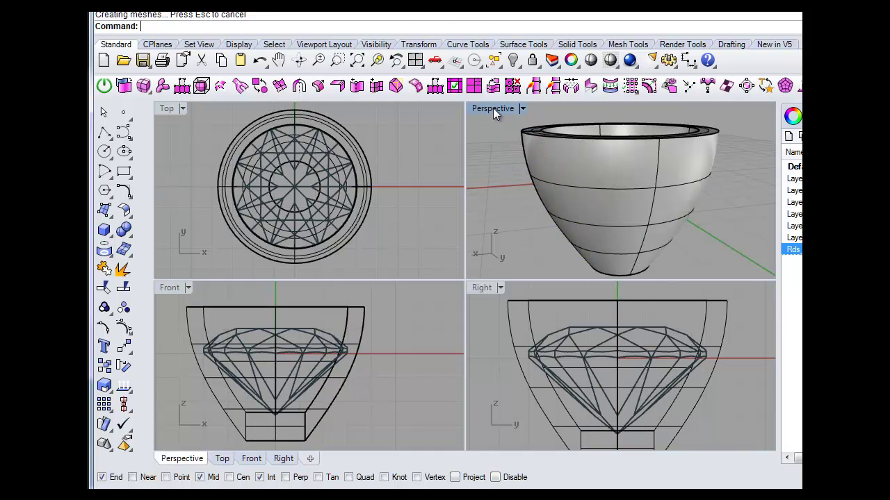
{"action": "double_click", "coordinate": [493, 108]}
{"action": "right_click_drag", "start_coordinate": [513, 149], "coordinate": [231, 233]}
{"action": "double_click", "coordinate": [178, 108]}
{"action": "right_click_drag", "start_coordinate": [296, 222], "coordinate": [311, 207]}
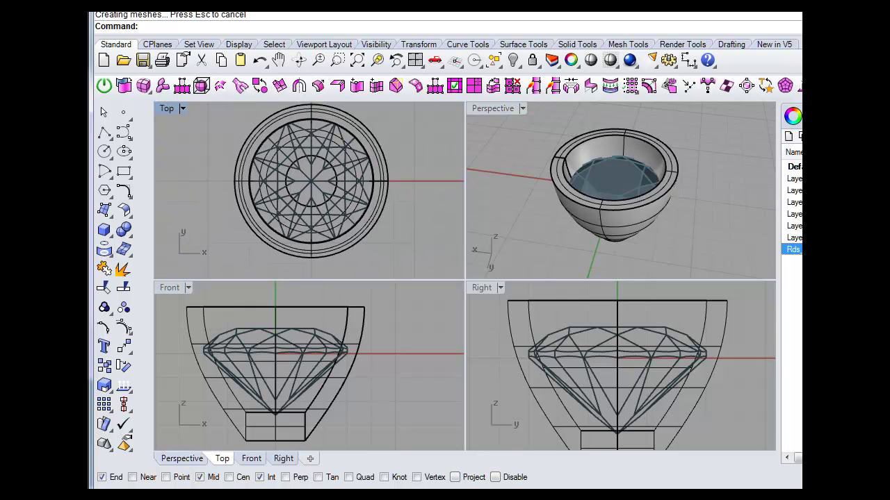
{"action": "key", "text": "ctrl+h"}
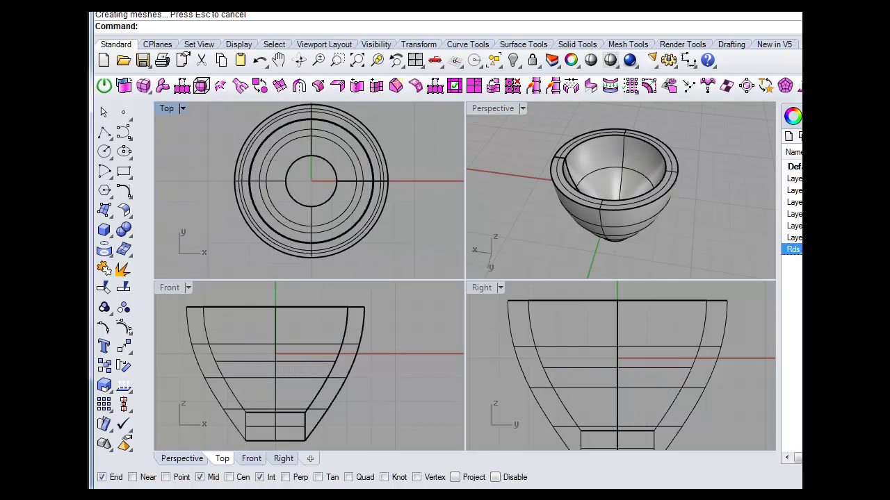
{"action": "double_click", "coordinate": [483, 109]}
{"action": "double_click", "coordinate": [178, 108]}
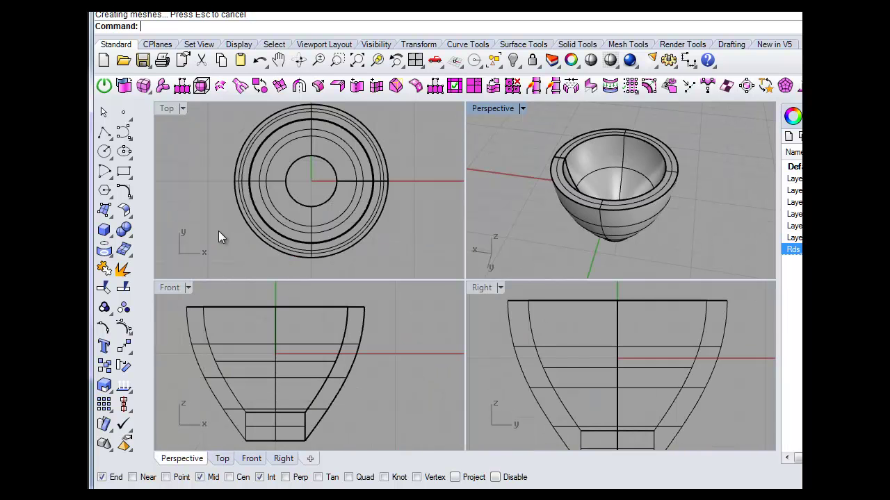
Make the layer directly below Default current and delete the four short red curves inside the cup in the front view.
{"action": "double_click", "coordinate": [169, 291]}
{"action": "right_click_drag", "start_coordinate": [281, 224], "coordinate": [366, 213]}
{"action": "scroll", "coordinate": [394, 232], "scroll_direction": "up", "scroll_amount": 2}
{"action": "scroll", "coordinate": [394, 231], "scroll_direction": "down", "scroll_amount": 1}
{"action": "right_click_drag", "start_coordinate": [425, 246], "coordinate": [397, 268]}
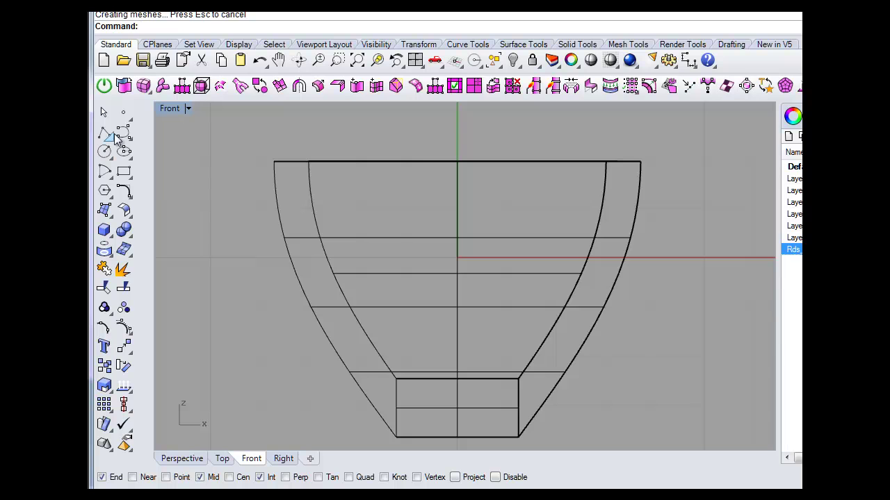
{"action": "left_click", "coordinate": [795, 179]}
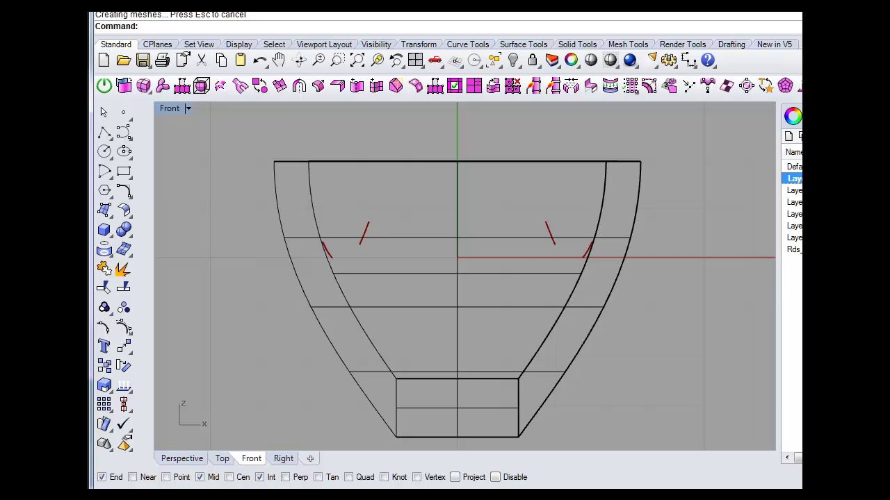
{"action": "key", "text": "ctrl+a"}
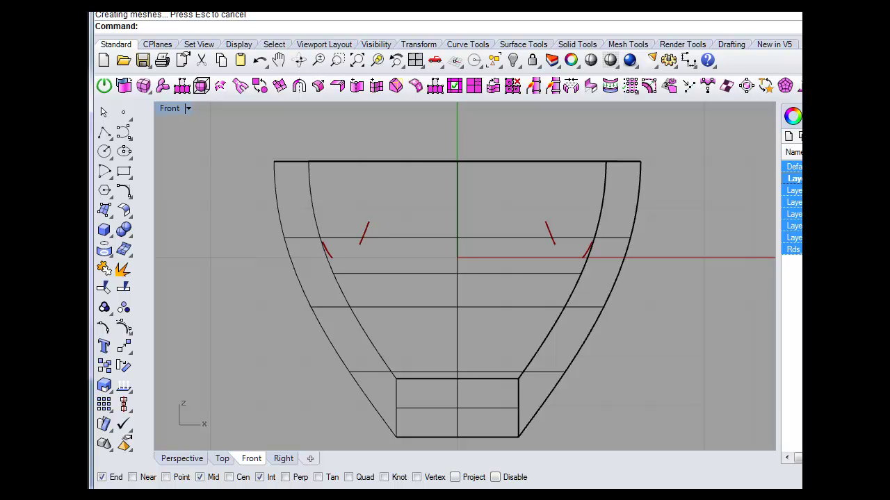
{"action": "left_click", "coordinate": [792, 334]}
{"action": "left_click", "coordinate": [795, 190]}
{"action": "left_click", "coordinate": [794, 179]}
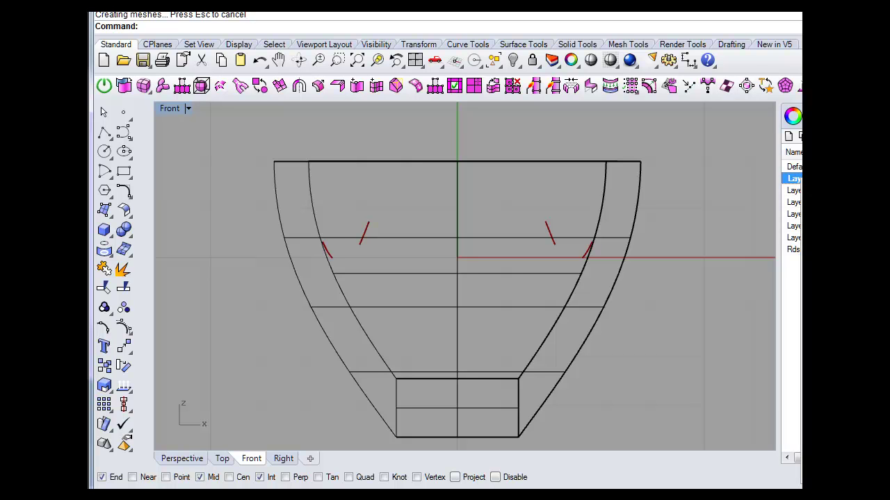
{"action": "key", "text": "Delete"}
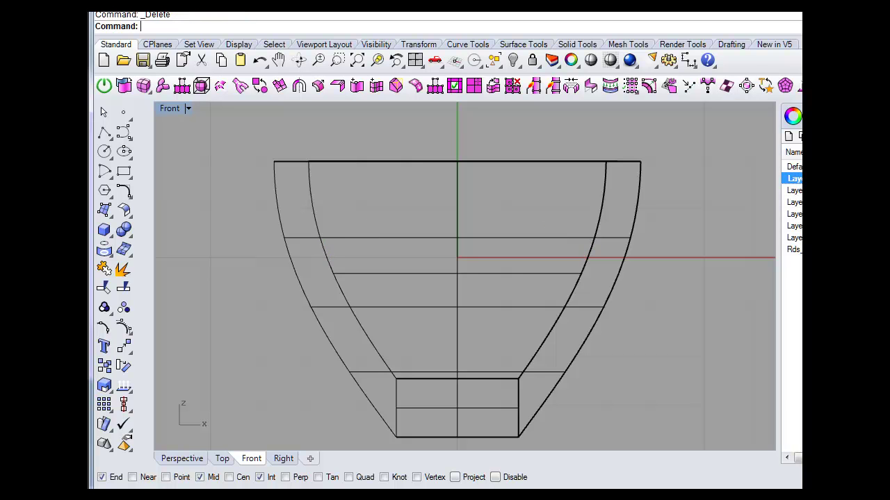
Draw a degree 3 control point curve in the front view from just across the axis below the cup's inner floor up past the rim.
{"action": "scroll", "coordinate": [550, 299], "scroll_direction": "down", "scroll_amount": 3}
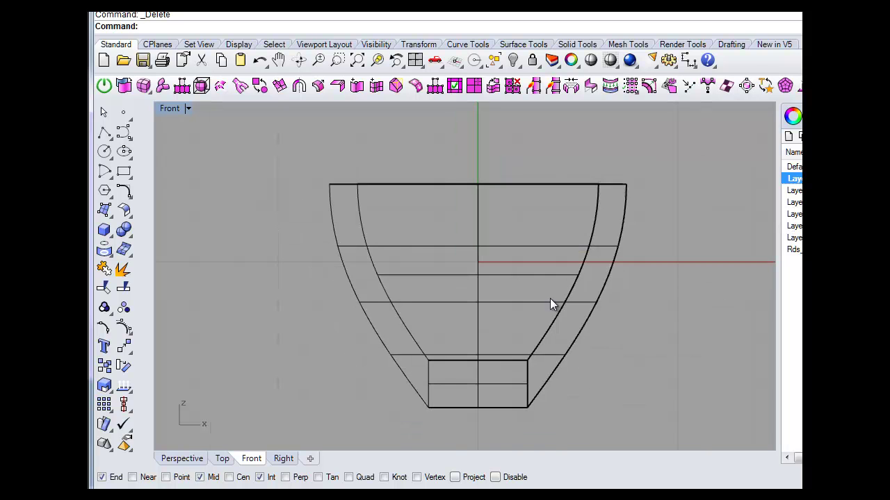
{"action": "scroll", "coordinate": [619, 297], "scroll_direction": "up", "scroll_amount": 4}
{"action": "right_click_drag", "start_coordinate": [624, 294], "coordinate": [647, 284]}
{"action": "left_click", "coordinate": [125, 136]}
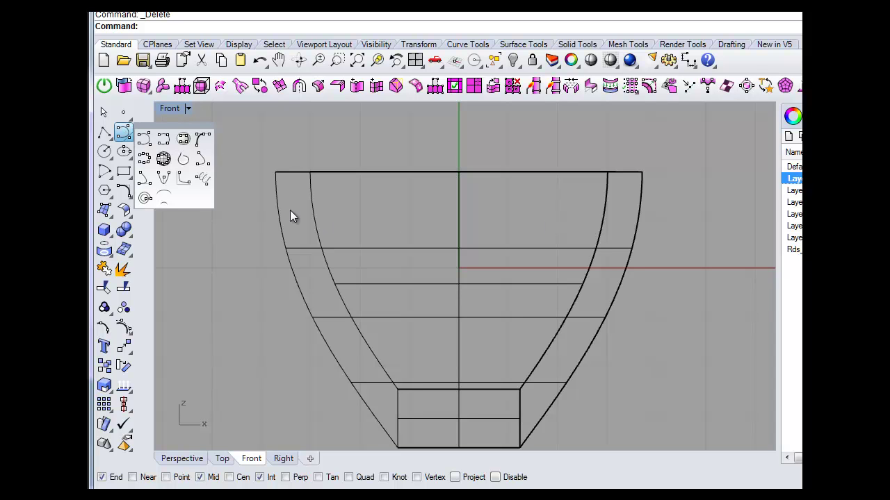
{"action": "left_click", "coordinate": [143, 142]}
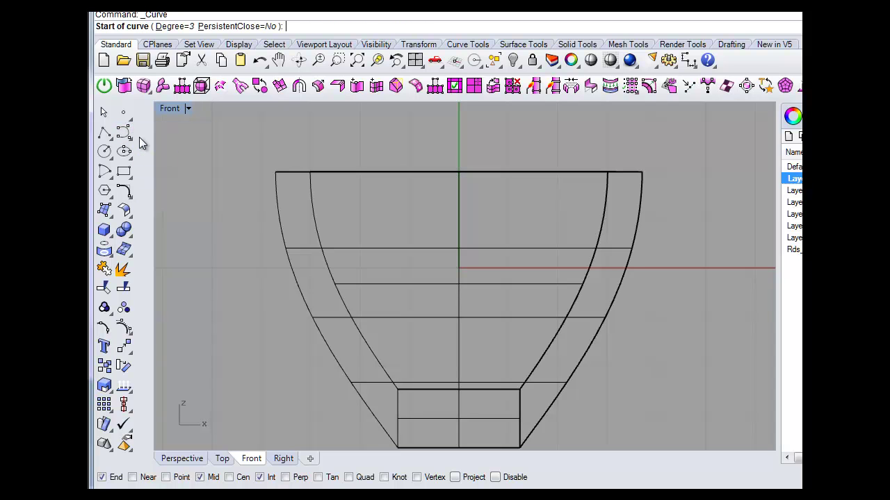
{"action": "left_click", "coordinate": [474, 401]}
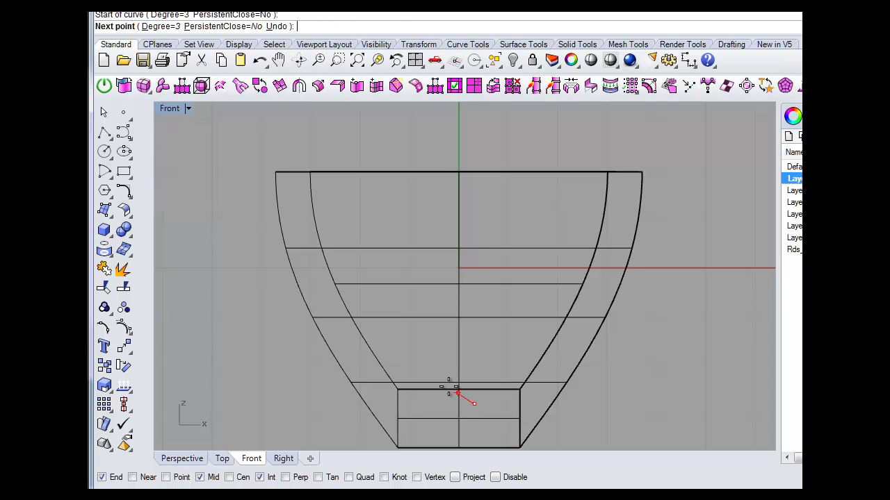
{"action": "left_click", "coordinate": [420, 334]}
{"action": "left_click", "coordinate": [399, 209]}
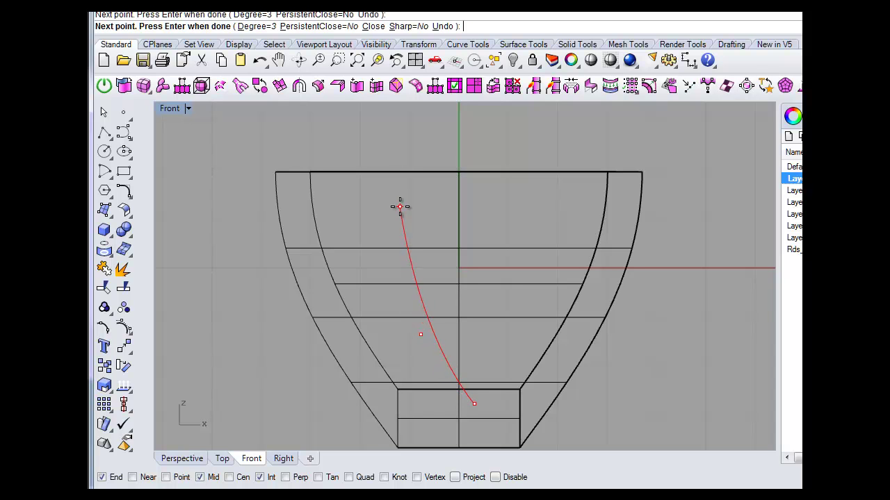
{"action": "left_click", "coordinate": [398, 122]}
{"action": "key", "text": "Return"}
Mirror the curve with a copy across the vertical axis through 0,0,0.
{"action": "left_click", "coordinate": [404, 188]}
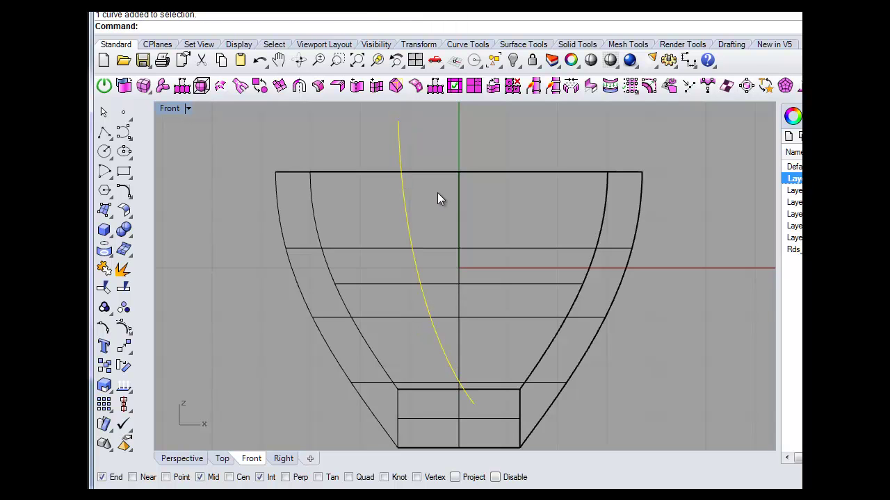
{"action": "type", "text": "Mirror"}
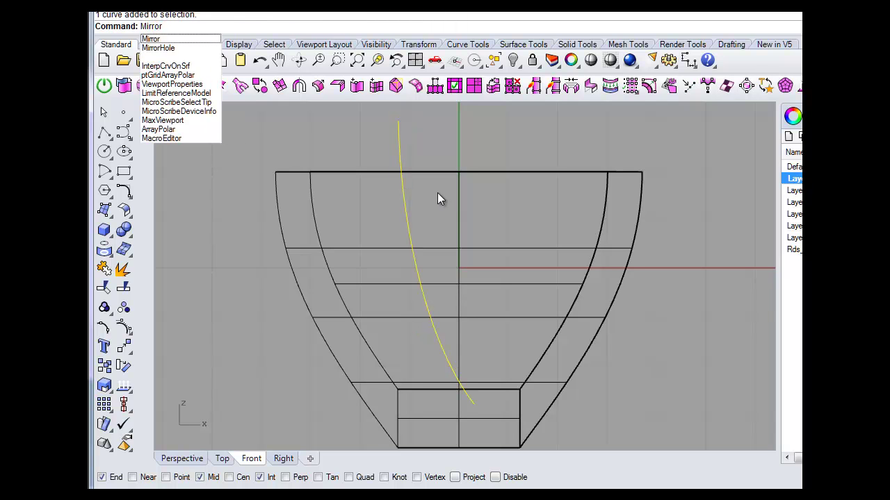
{"action": "key", "text": "Return"}
{"action": "type", "text": "0"}
{"action": "key", "text": "Return"}
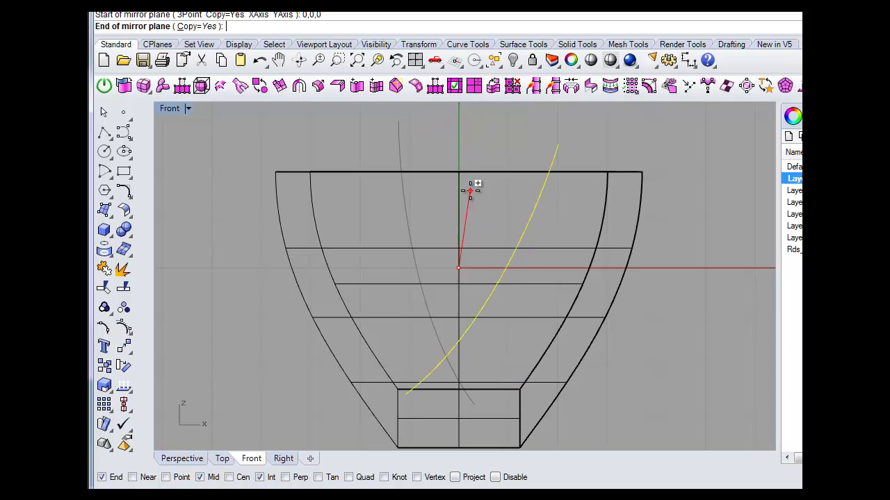
{"action": "left_click", "coordinate": [458, 144]}
Trim both curves' lower ends below their crossing and join them into one pointed V-shaped curve.
{"action": "left_click", "coordinate": [473, 357]}
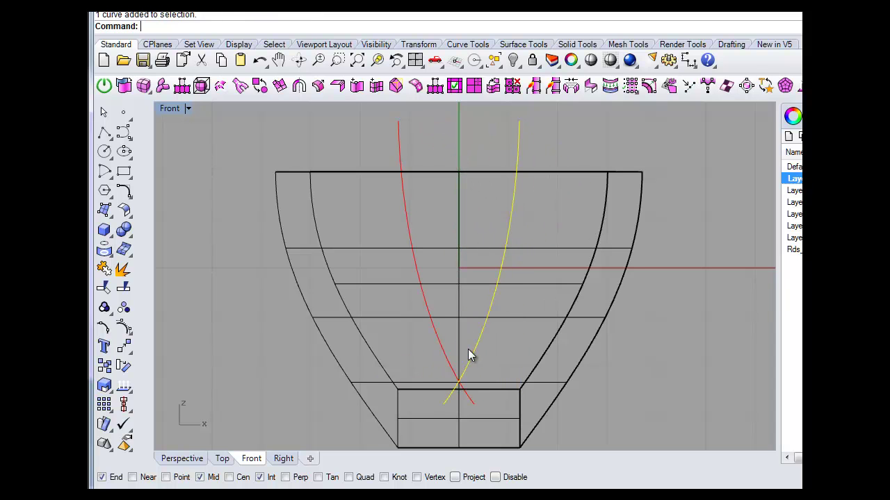
{"action": "left_click", "coordinate": [445, 357]}
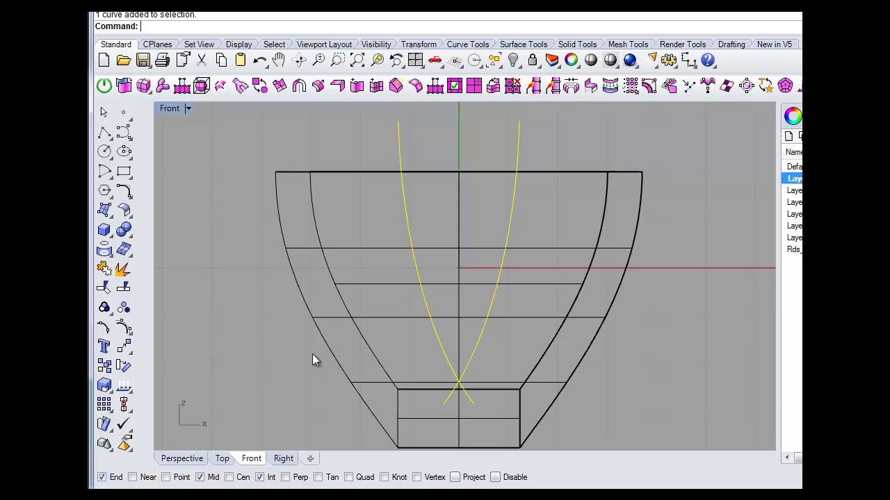
{"action": "left_click", "coordinate": [103, 287]}
{"action": "left_click", "coordinate": [448, 405]}
{"action": "left_click", "coordinate": [467, 400]}
{"action": "left_click", "coordinate": [104, 270]}
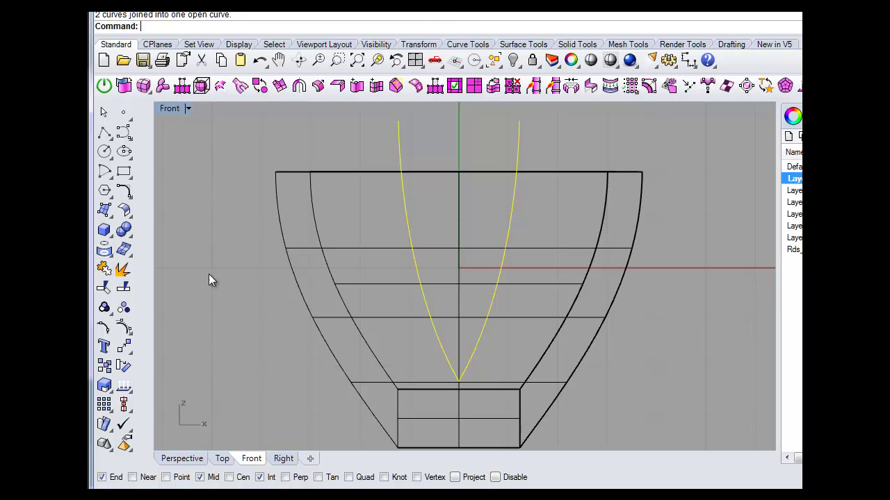
{"action": "left_click", "coordinate": [401, 147]}
{"action": "key", "text": "Escape"}
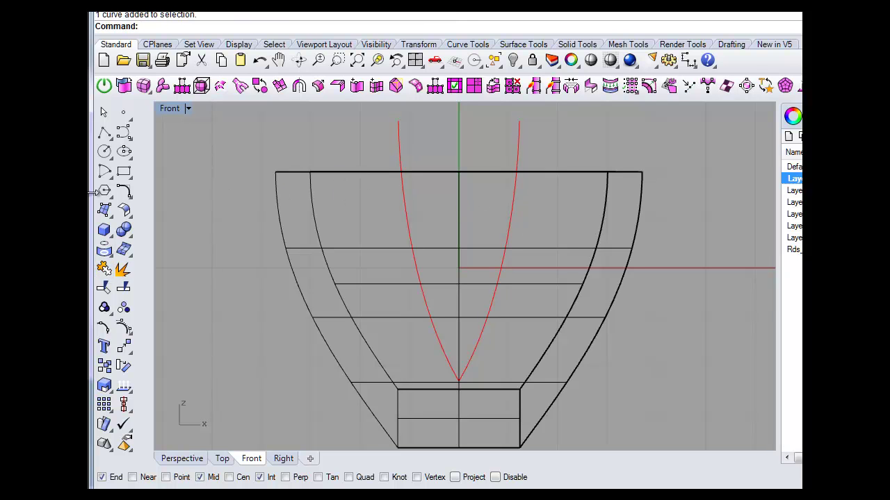
Draw three horizontal lines across the cup's full width: one between rim and origin, one near the origin, one between origin and inner floor.
{"action": "left_click", "coordinate": [104, 132]}
{"action": "left_click", "coordinate": [215, 219]}
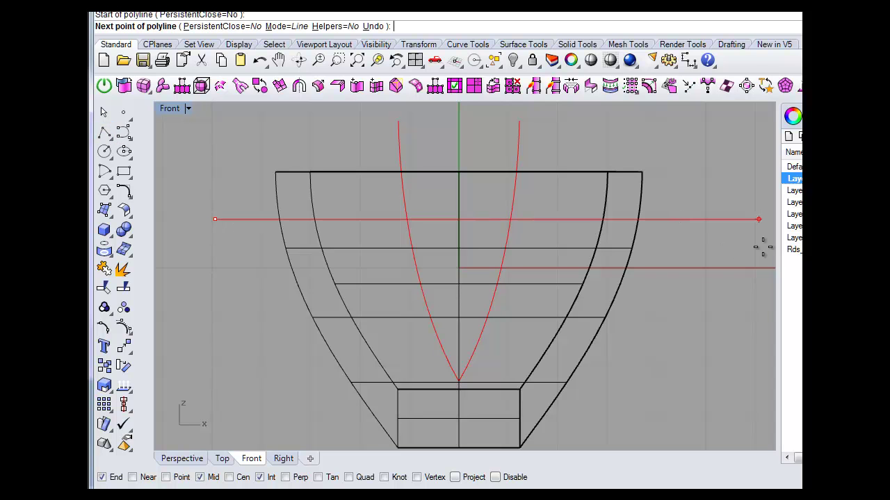
{"action": "left_click", "coordinate": [689, 236]}
{"action": "key", "text": "Return"}
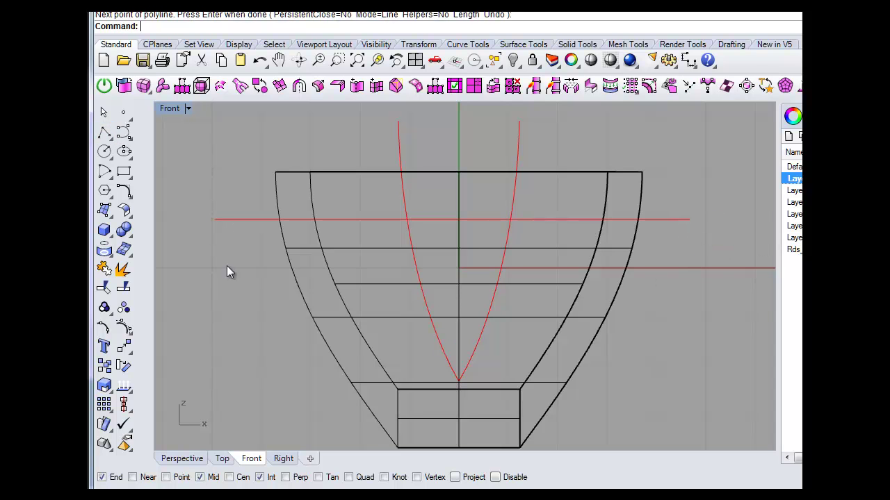
{"action": "key", "text": "Return"}
{"action": "left_click", "coordinate": [219, 266]}
{"action": "left_click", "coordinate": [682, 268]}
{"action": "key", "text": "Return"}
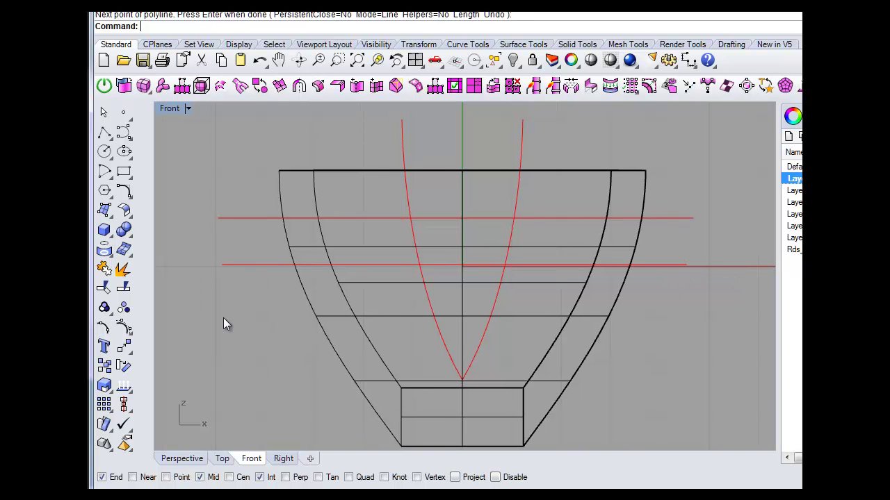
{"action": "key", "text": "Return"}
{"action": "left_click", "coordinate": [223, 307]}
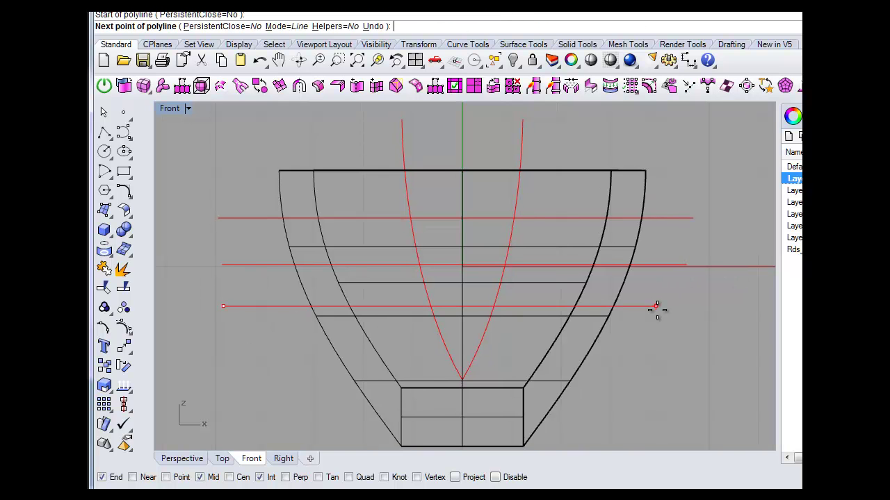
{"action": "left_click", "coordinate": [679, 312]}
{"action": "key", "text": "Return"}
{"action": "left_click_drag", "start_coordinate": [701, 389], "coordinate": [660, 397]}
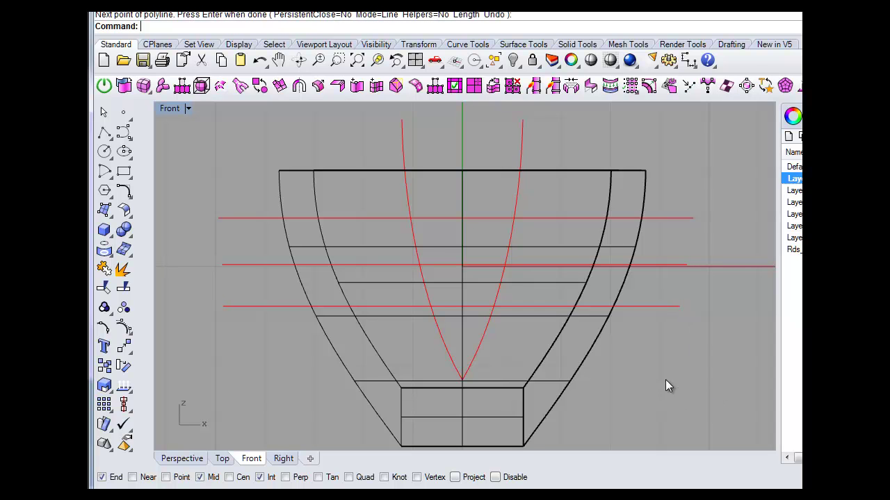
Draw a vertical guide line along the cup's centre axis, extending up past the rim.
{"action": "right_click_drag", "start_coordinate": [657, 350], "coordinate": [644, 376]}
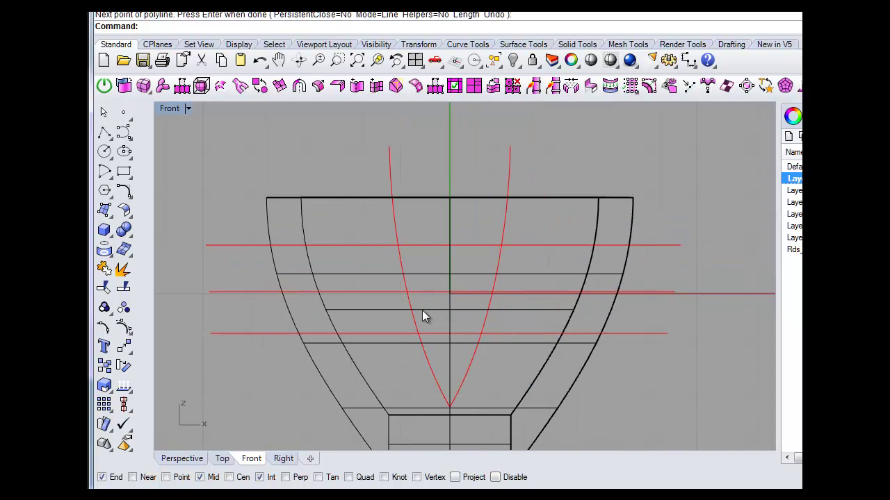
{"action": "key", "text": "Return"}
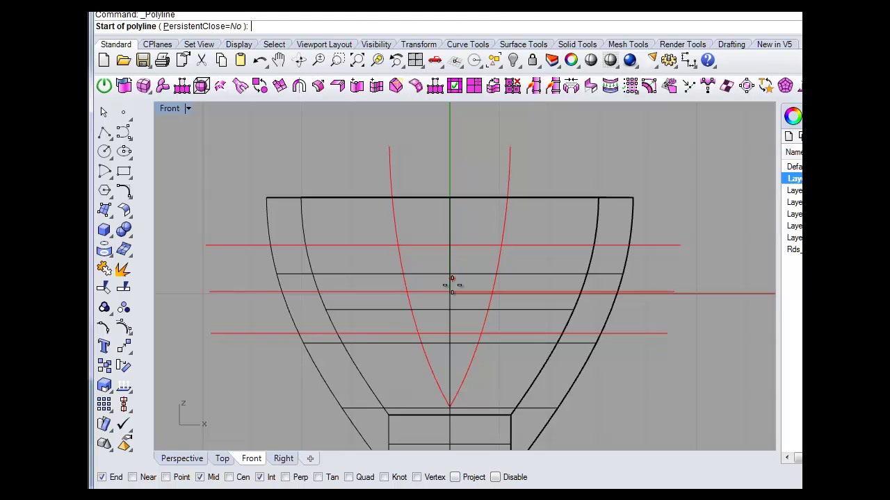
{"action": "left_click", "coordinate": [450, 120]}
{"action": "key", "text": "Return"}
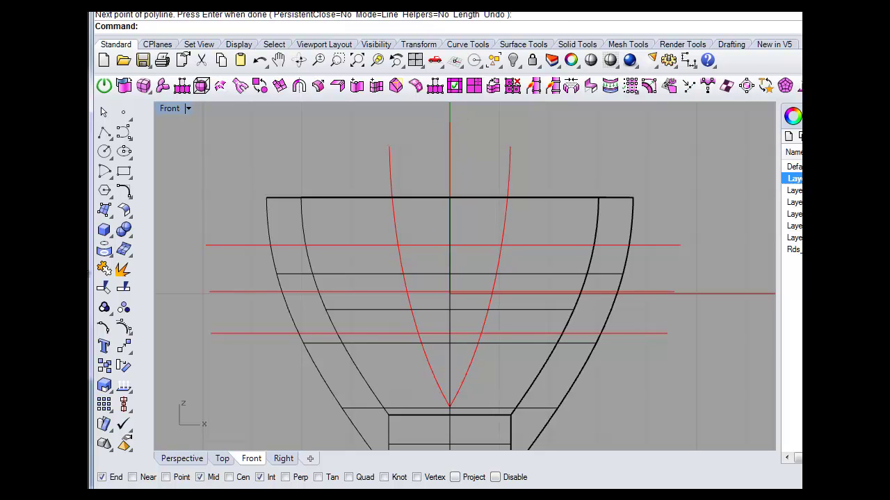
{"action": "left_click", "coordinate": [121, 135]}
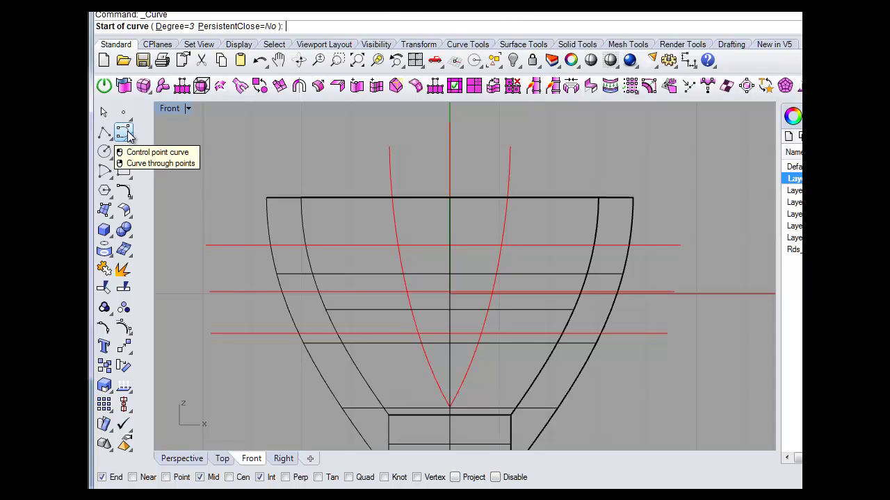
{"action": "left_click", "coordinate": [129, 137]}
{"action": "left_click", "coordinate": [154, 139]}
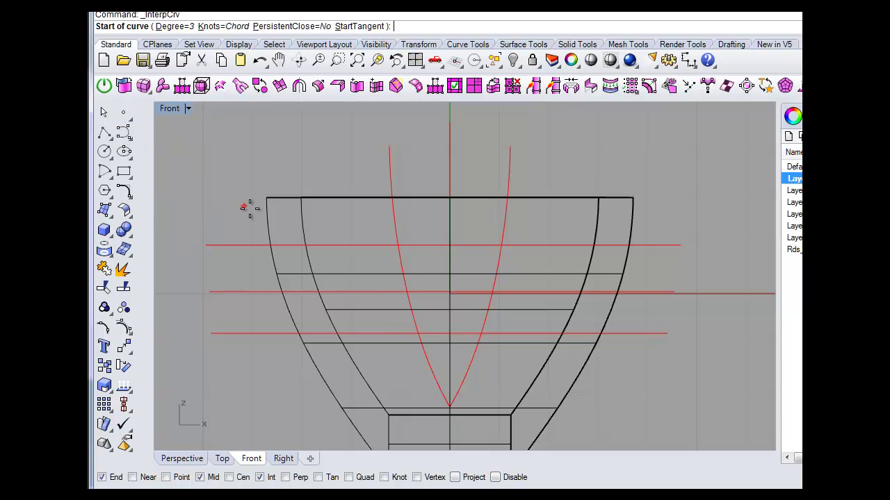
{"action": "left_click", "coordinate": [398, 247]}
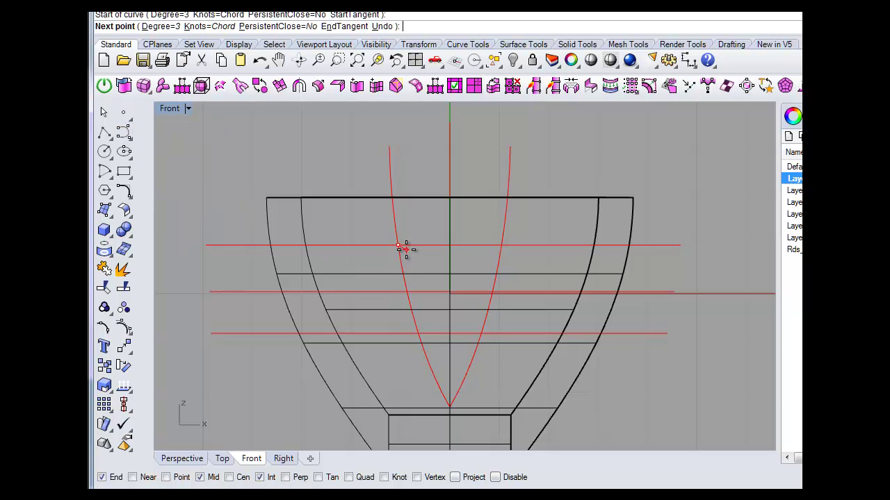
{"action": "left_click", "coordinate": [449, 291]}
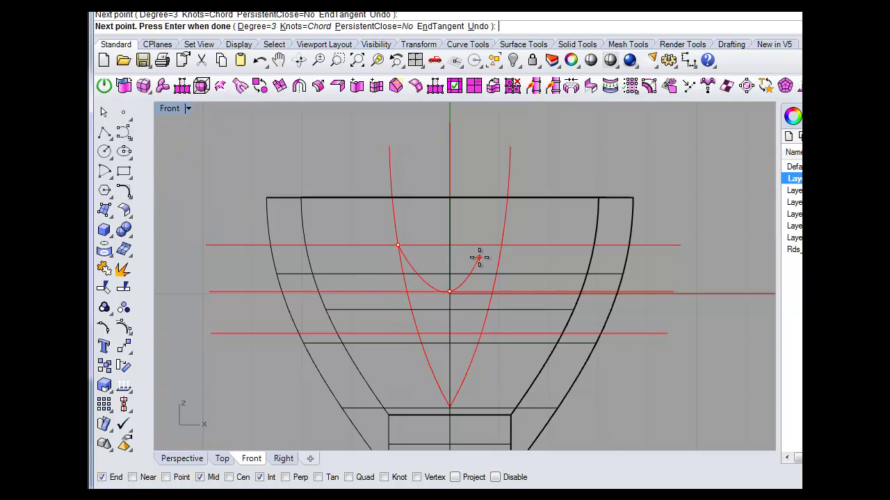
{"action": "key", "text": "Return"}
{"action": "left_click", "coordinate": [421, 267]}
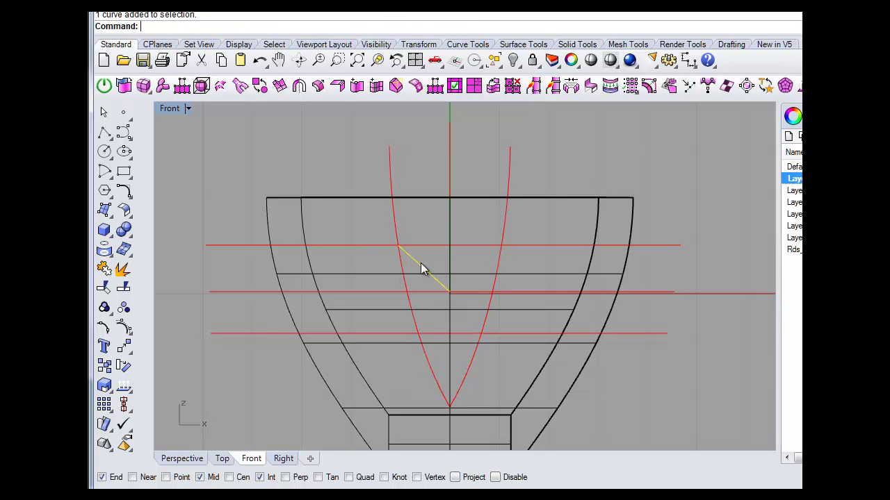
{"action": "key", "text": "Delete"}
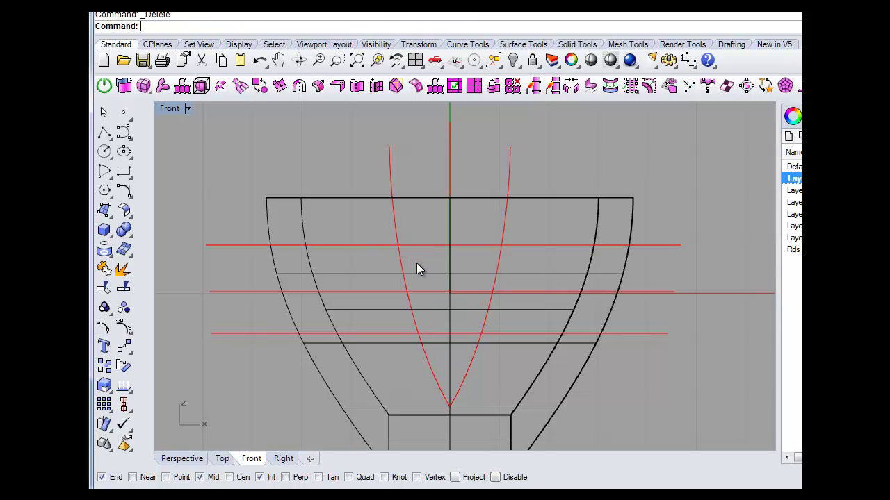
Draw a sagging degree-3 curve between the V-curve's crossings with the upper horizontal line, with its middle control point on the axis at the middle line.
{"action": "left_click", "coordinate": [130, 136]}
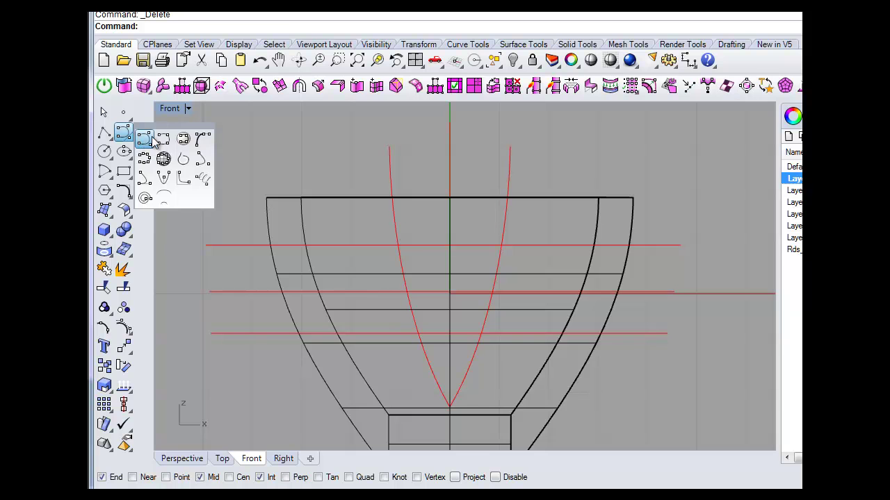
{"action": "left_click", "coordinate": [152, 138]}
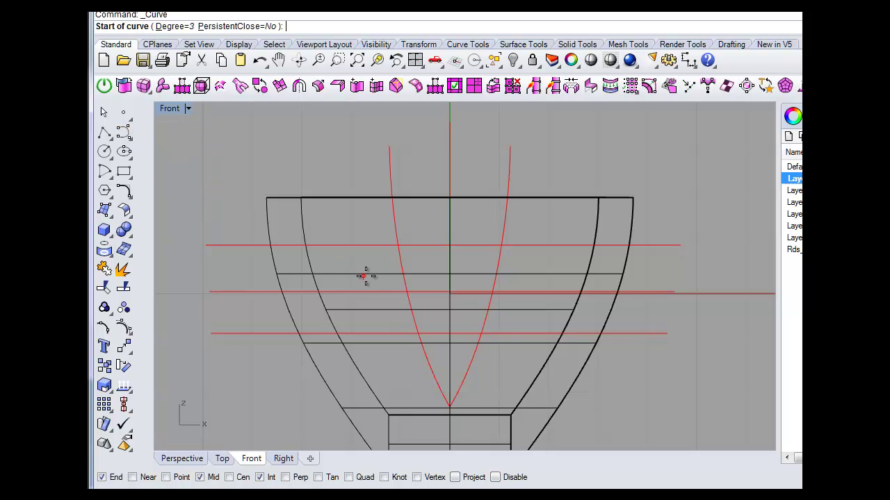
{"action": "left_click", "coordinate": [401, 246]}
{"action": "left_click", "coordinate": [449, 292]}
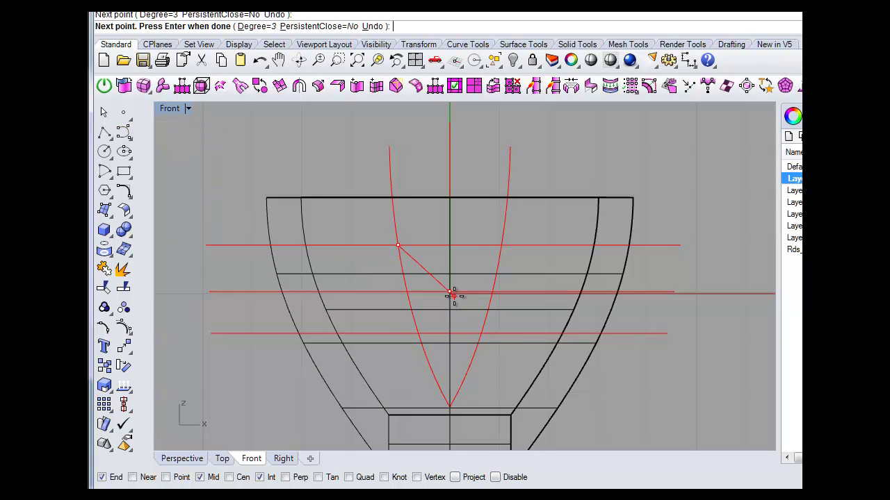
{"action": "left_click", "coordinate": [498, 249]}
{"action": "key", "text": "Return"}
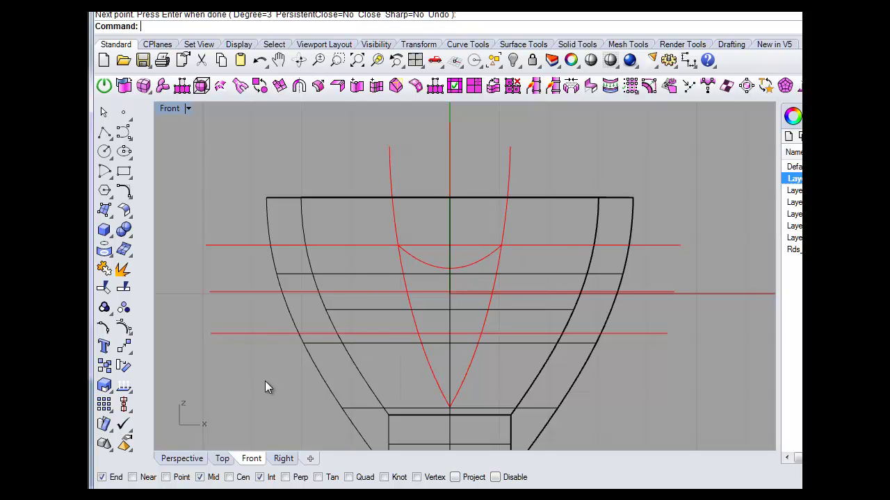
Draw an upward-arching curve between the V-curve's crossings with the lowest horizontal line, with its middle control point on the axis at the middle line.
{"action": "key", "text": "Return"}
{"action": "left_click", "coordinate": [417, 334]}
{"action": "left_click", "coordinate": [450, 298]}
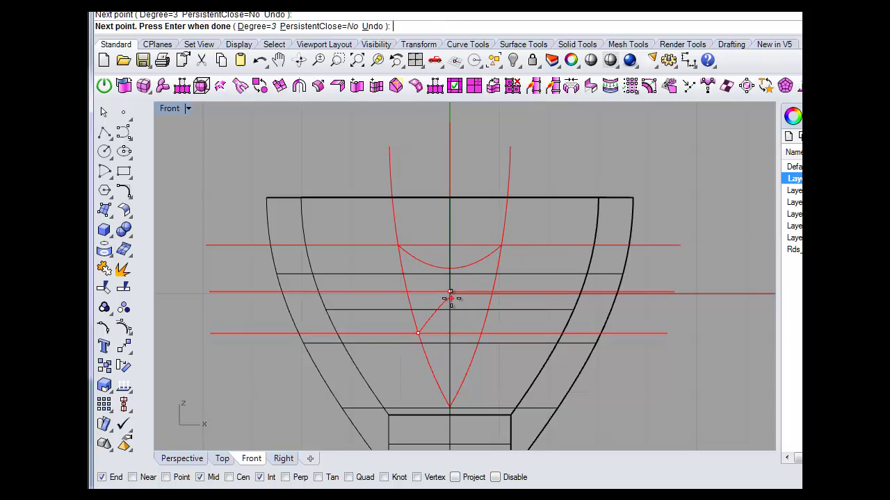
{"action": "left_click", "coordinate": [481, 333]}
{"action": "key", "text": "Return"}
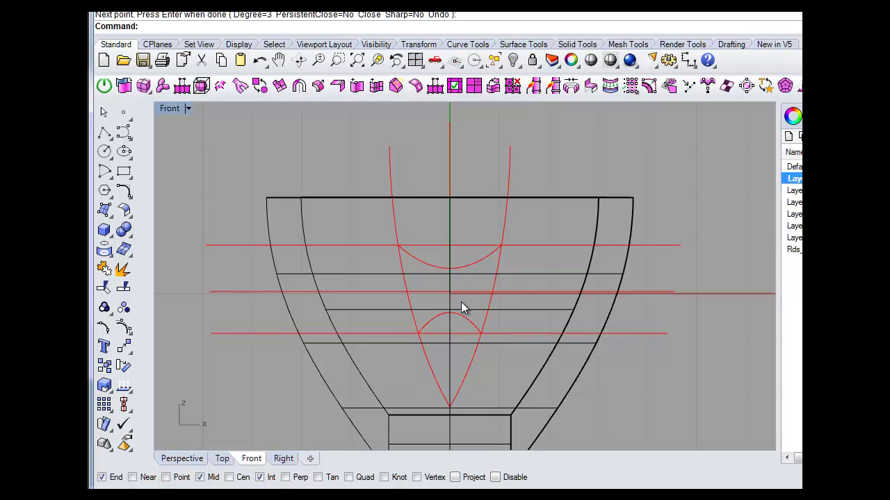
Hide the layer that holds the cup model.
{"action": "scroll", "coordinate": [461, 301], "scroll_direction": "up", "scroll_amount": 1}
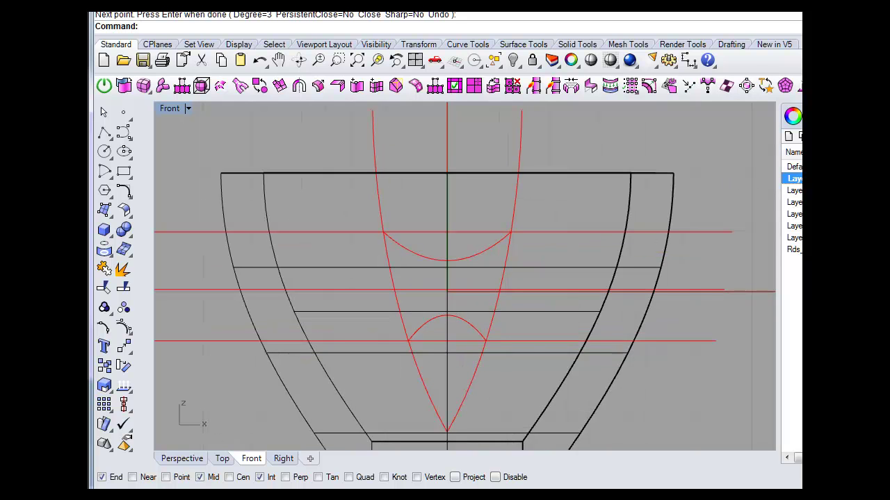
{"action": "left_click", "coordinate": [795, 167]}
{"action": "scroll", "coordinate": [429, 316], "scroll_direction": "up", "scroll_amount": 2}
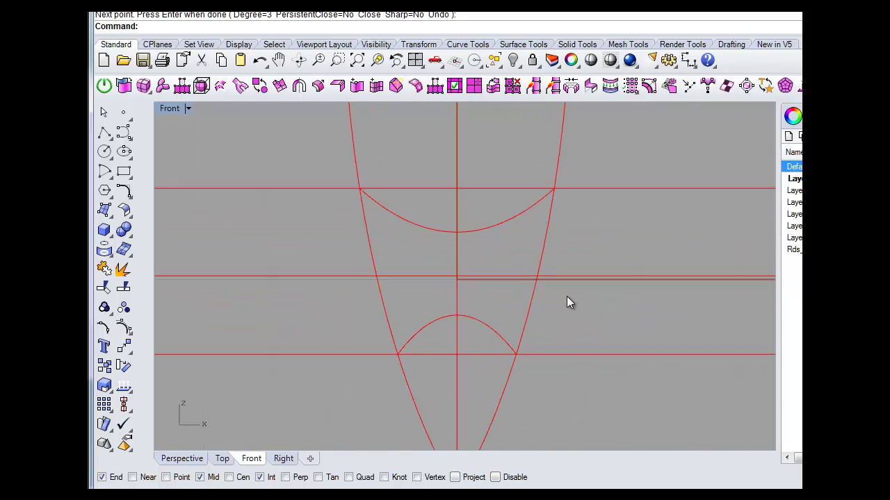
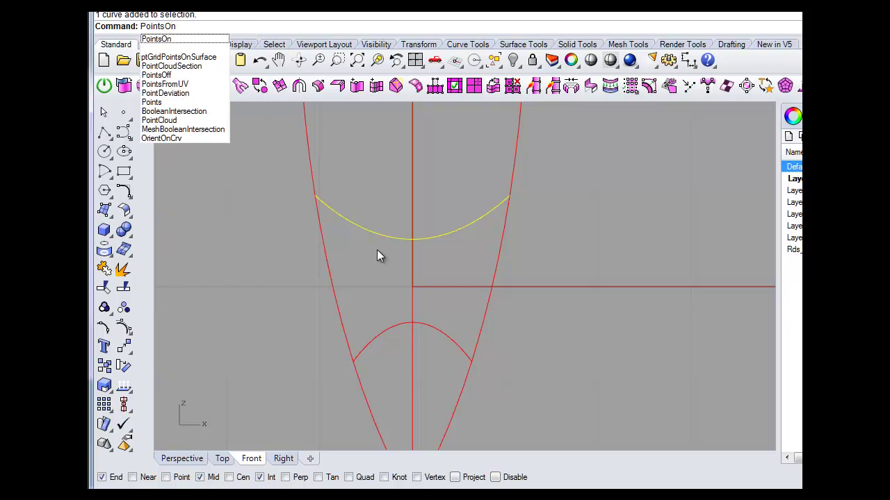
Deepen the upper sagging curve by moving its middle control point down along the axis, and turn the control points off.
{"action": "key", "text": "Return"}
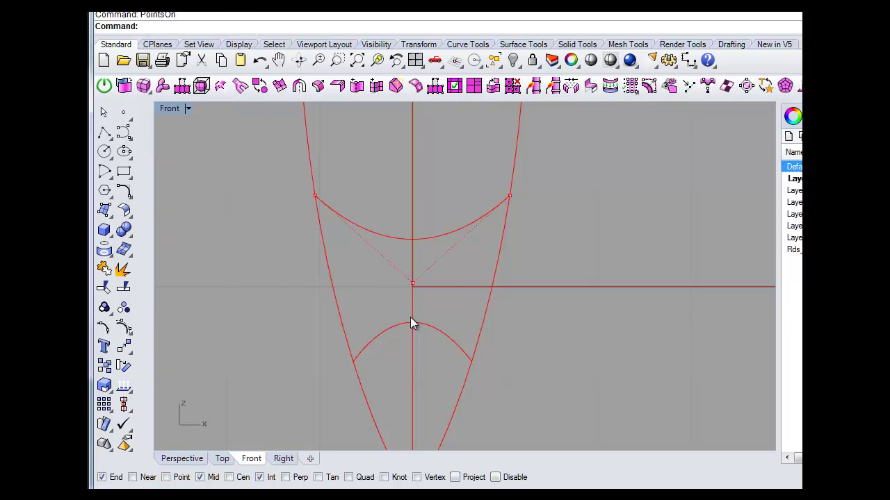
{"action": "left_click", "coordinate": [413, 284]}
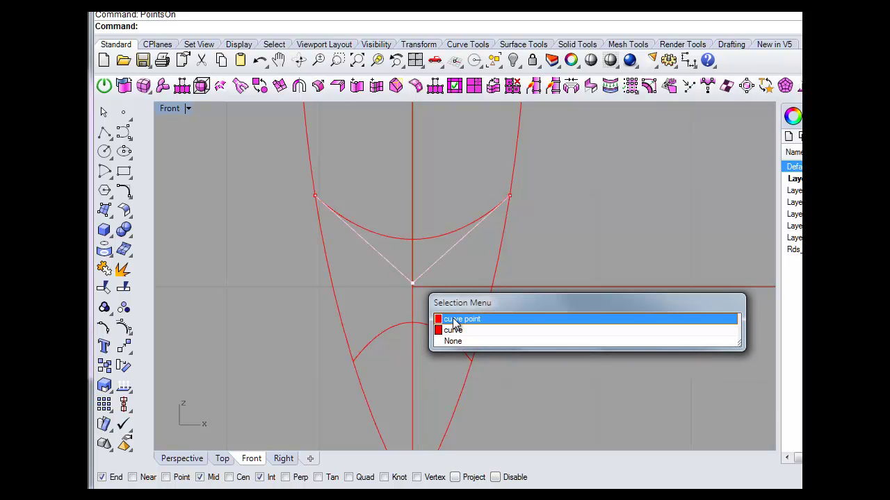
{"action": "left_click", "coordinate": [448, 320]}
{"action": "left_click_drag", "start_coordinate": [412, 284], "coordinate": [416, 312]}
{"action": "key", "text": "Escape"}
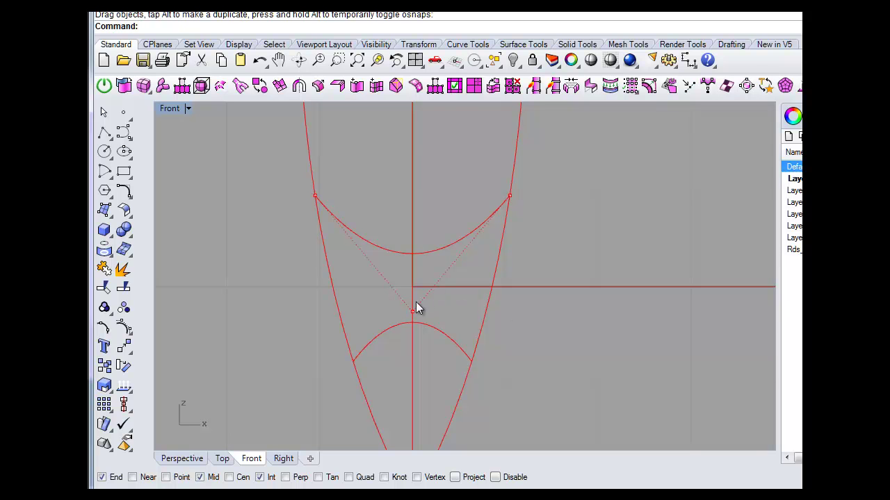
{"action": "type", "text": "Point"}
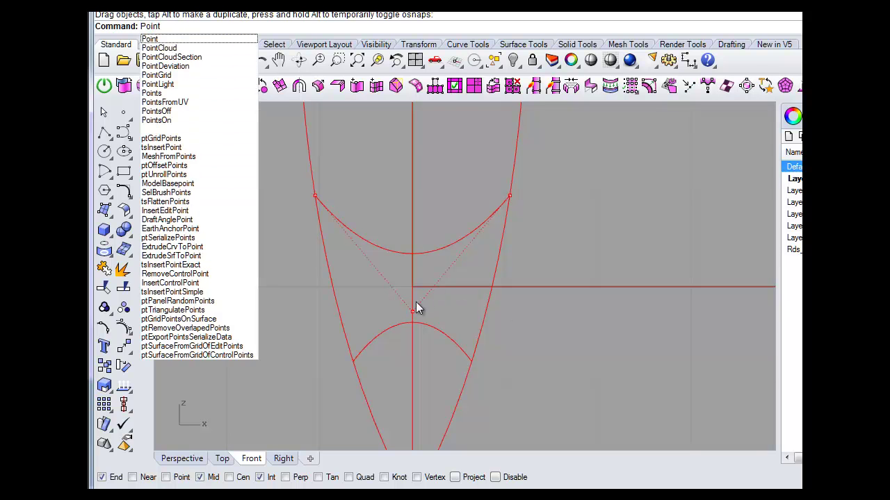
{"action": "type", "text": "sOff"}
{"action": "key", "text": "Return"}
Draw a straight line connecting the two upper ends of the V-shaped curve.
{"action": "scroll", "coordinate": [387, 307], "scroll_direction": "down", "scroll_amount": 1}
{"action": "scroll", "coordinate": [387, 302], "scroll_direction": "down", "scroll_amount": 6}
{"action": "scroll", "coordinate": [435, 263], "scroll_direction": "up", "scroll_amount": 4}
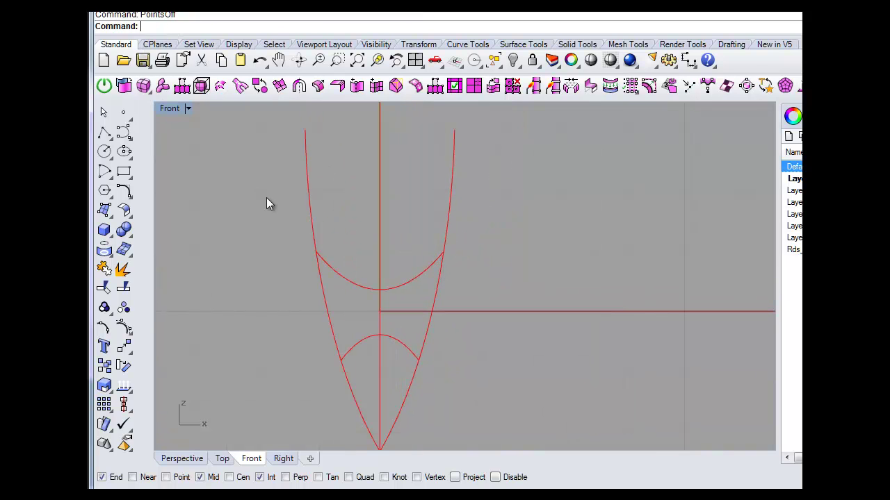
{"action": "left_click", "coordinate": [105, 133]}
{"action": "left_click", "coordinate": [303, 132]}
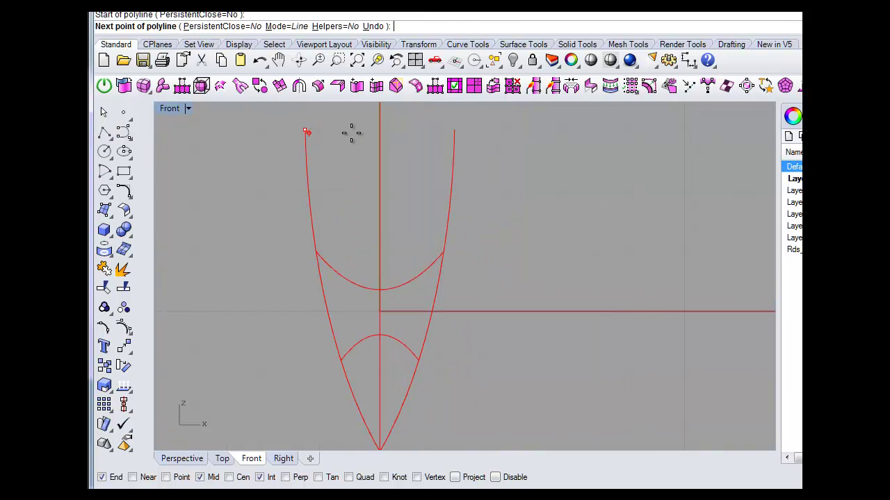
{"action": "left_click", "coordinate": [450, 131]}
{"action": "key", "text": "Return"}
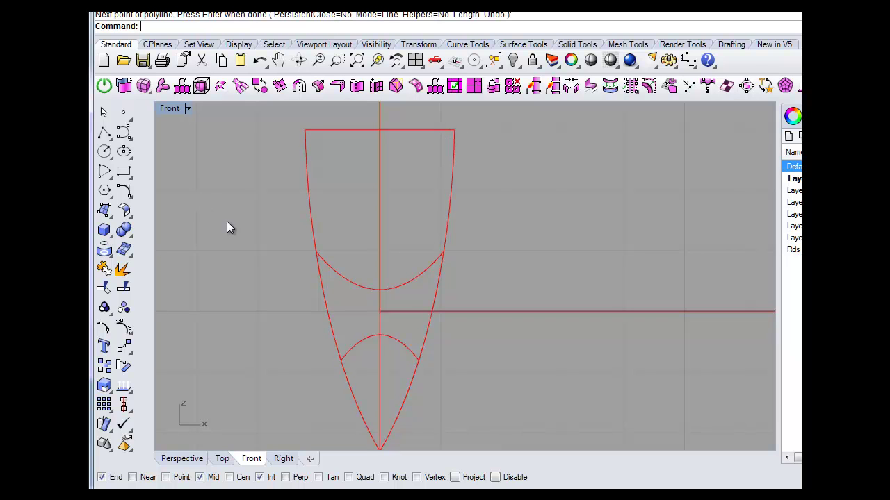
Try a fillet with radius 1 at the V-shaped curve's pointed bottom tip, and undo it.
{"action": "type", "text": "Fillet"}
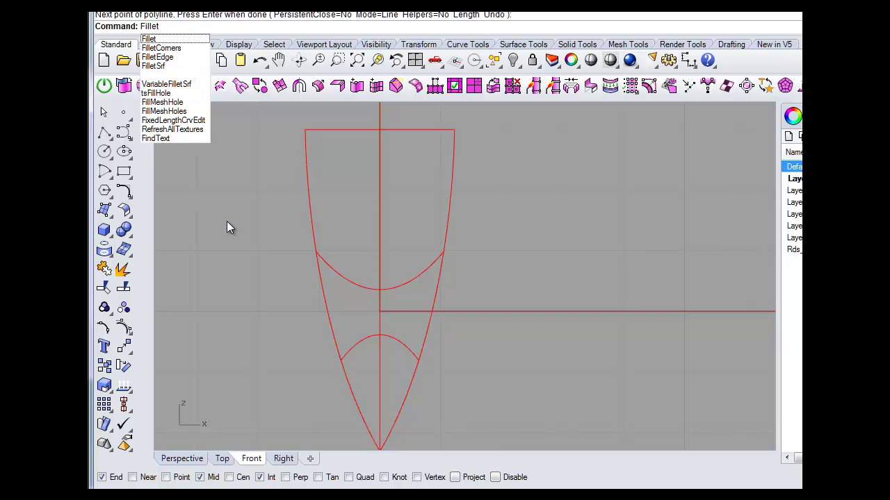
{"action": "key", "text": "Return"}
{"action": "right_click_drag", "start_coordinate": [252, 246], "coordinate": [232, 176]}
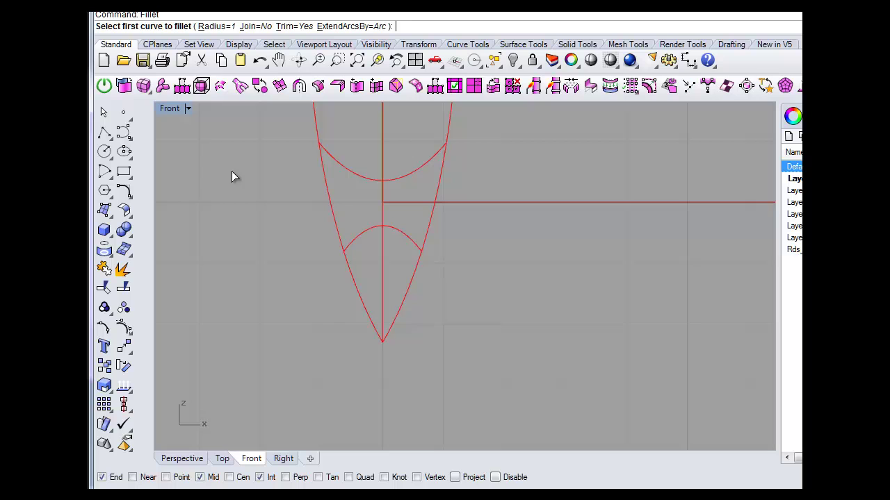
{"action": "left_click", "coordinate": [360, 308]}
{"action": "left_click", "coordinate": [397, 320]}
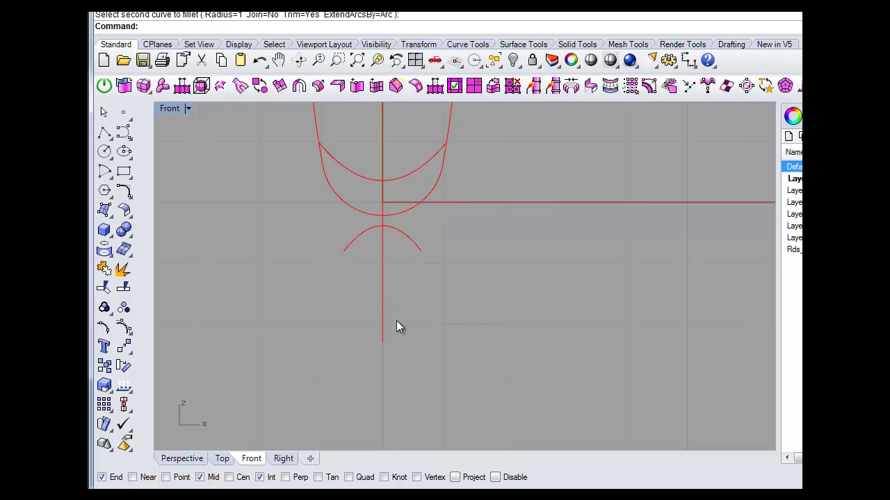
{"action": "left_click", "coordinate": [259, 61]}
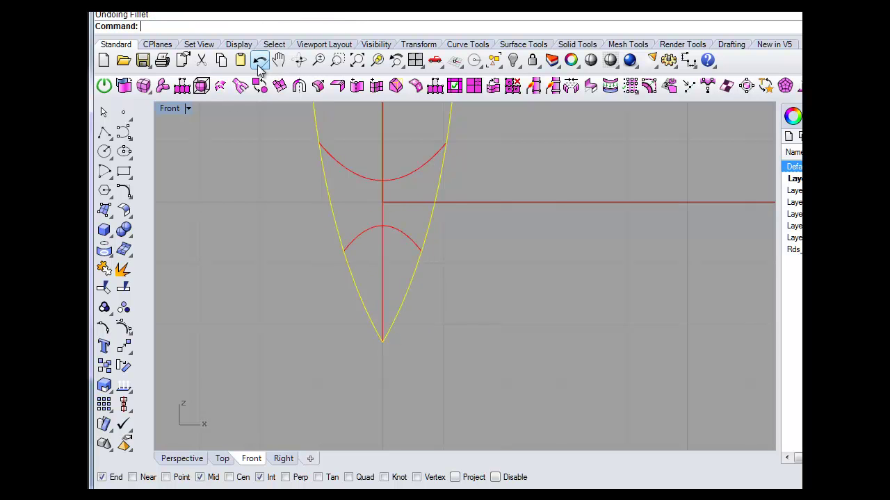
Fillet the V-shaped curve's pointed bottom tip with a radius of 0.1.
{"action": "key", "text": "Return"}
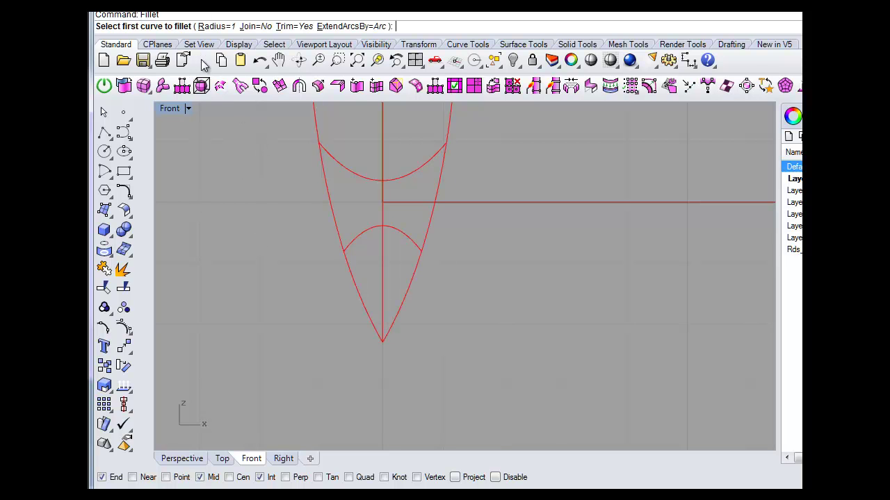
{"action": "left_click", "coordinate": [215, 26]}
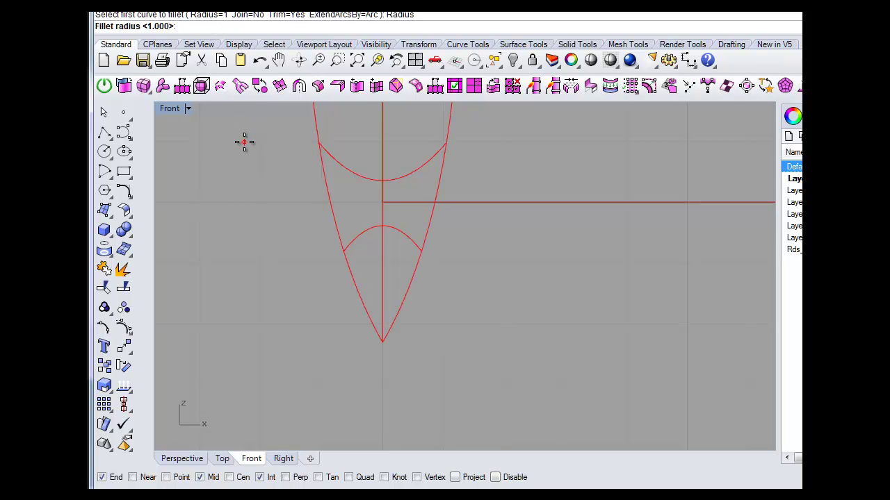
{"action": "type", "text": "0.1"}
{"action": "key", "text": "Return"}
{"action": "left_click", "coordinate": [372, 318]}
{"action": "left_click", "coordinate": [402, 317]}
Examine the rounded tip up close and the overall layout of the guide curves.
{"action": "scroll", "coordinate": [378, 349], "scroll_direction": "up", "scroll_amount": 8}
{"action": "scroll", "coordinate": [405, 313], "scroll_direction": "down", "scroll_amount": 8}
{"action": "right_click_drag", "start_coordinate": [415, 317], "coordinate": [394, 380]}
{"action": "scroll", "coordinate": [383, 304], "scroll_direction": "up", "scroll_amount": 4}
{"action": "scroll", "coordinate": [371, 276], "scroll_direction": "down", "scroll_amount": 4}
{"action": "right_click_drag", "start_coordinate": [404, 224], "coordinate": [388, 324]}
{"action": "scroll", "coordinate": [418, 275], "scroll_direction": "up", "scroll_amount": 1}
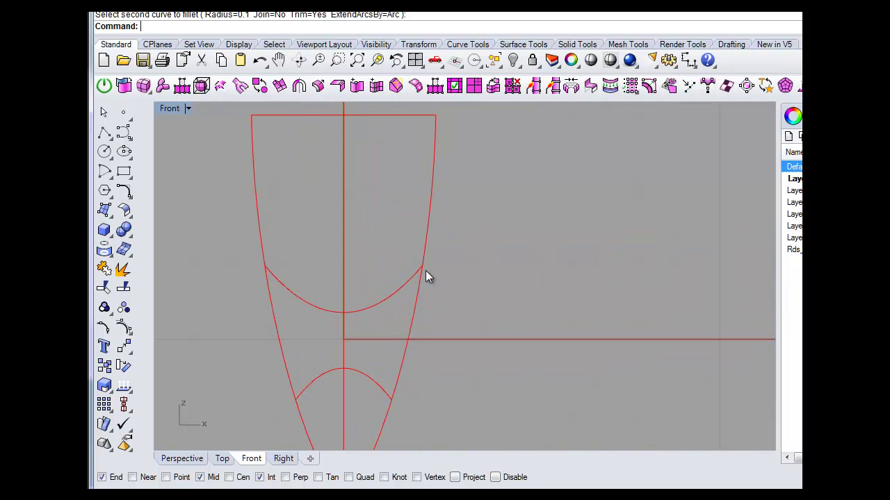
{"action": "scroll", "coordinate": [426, 278], "scroll_direction": "down", "scroll_amount": 2}
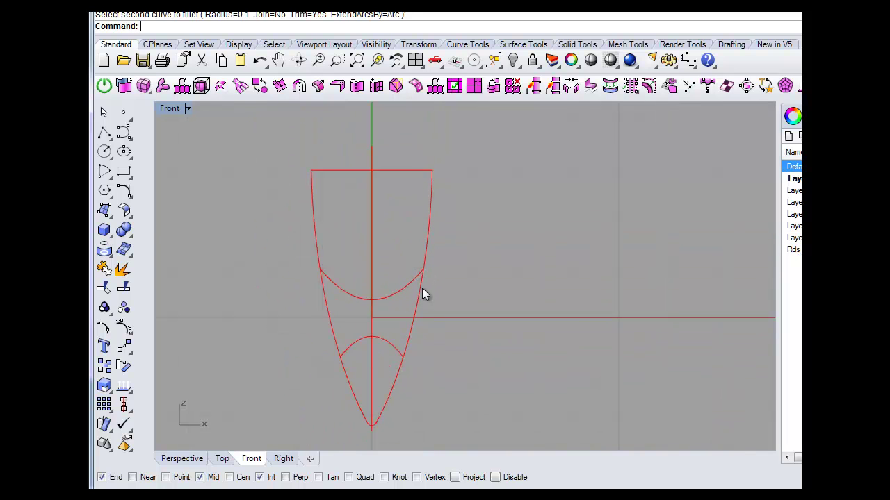
{"action": "scroll", "coordinate": [369, 264], "scroll_direction": "down", "scroll_amount": 2}
{"action": "scroll", "coordinate": [368, 282], "scroll_direction": "up", "scroll_amount": 3}
{"action": "scroll", "coordinate": [369, 287], "scroll_direction": "down", "scroll_amount": 1}
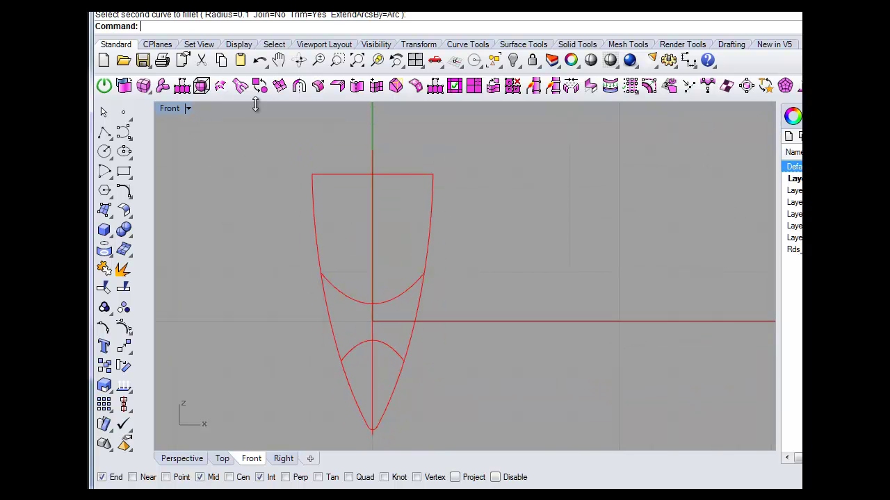
Trim away the V-curve's sides between the two arcs and every piece of the vertical guide line, using all curves as cutters.
{"action": "left_click", "coordinate": [103, 287]}
{"action": "left_click_drag", "start_coordinate": [238, 135], "coordinate": [517, 444]}
{"action": "key", "text": "Return"}
{"action": "left_click", "coordinate": [415, 323]}
{"action": "left_click", "coordinate": [372, 322]}
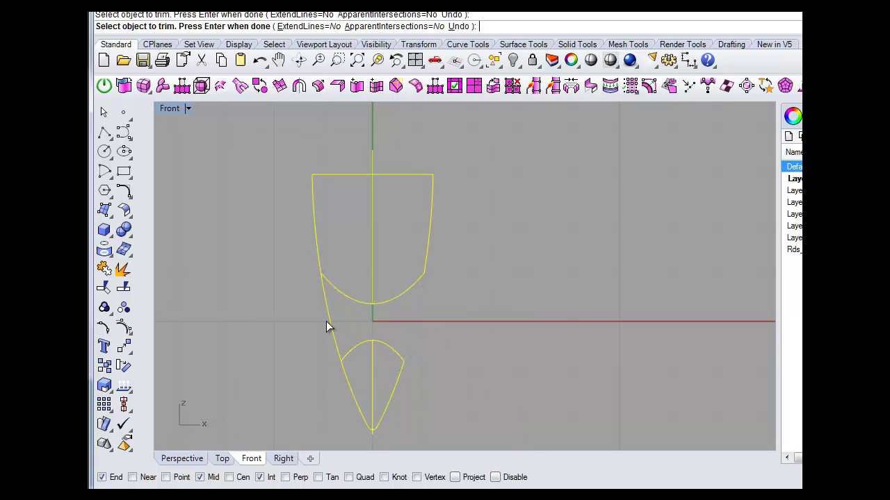
{"action": "left_click", "coordinate": [369, 229]}
{"action": "left_click", "coordinate": [375, 159]}
{"action": "left_click", "coordinate": [377, 376]}
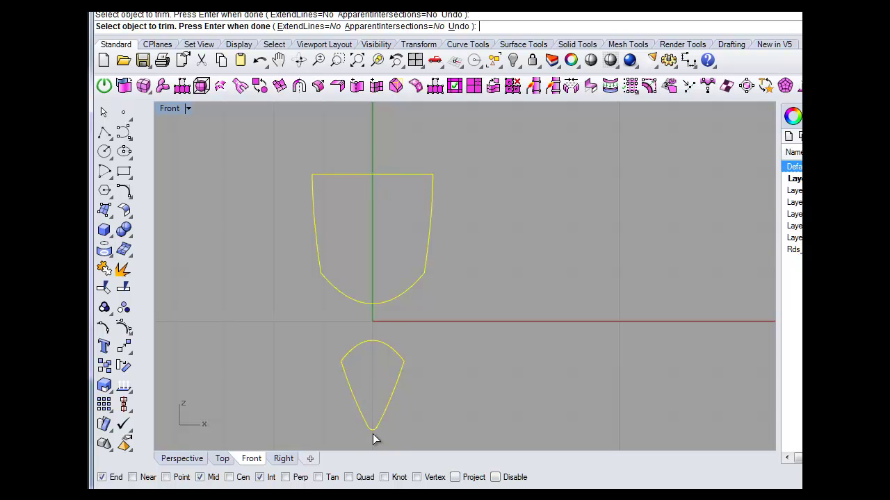
{"action": "right_click_drag", "start_coordinate": [419, 382], "coordinate": [442, 337]}
{"action": "right_click", "coordinate": [537, 345]}
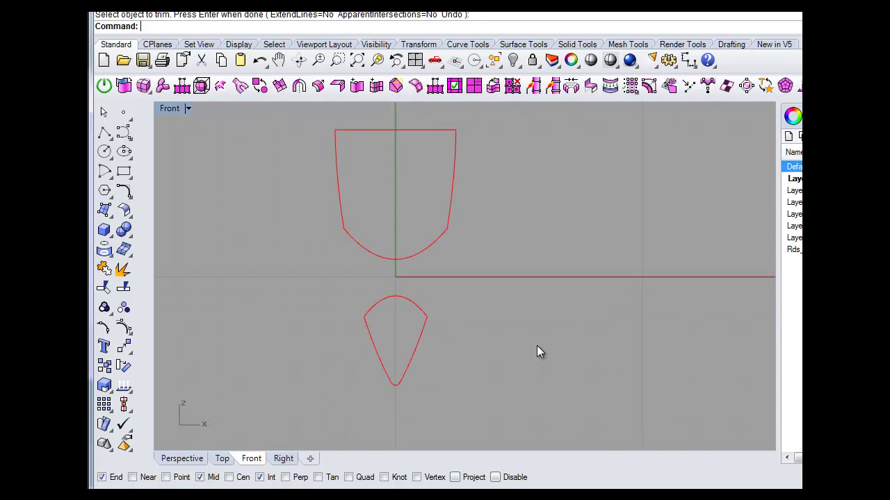
Join the upper curves into one closed outline and the lower teardrop's curves into another.
{"action": "scroll", "coordinate": [309, 215], "scroll_direction": "down", "scroll_amount": 3}
{"action": "left_click_drag", "start_coordinate": [292, 144], "coordinate": [450, 261]}
{"action": "left_click", "coordinate": [104, 268]}
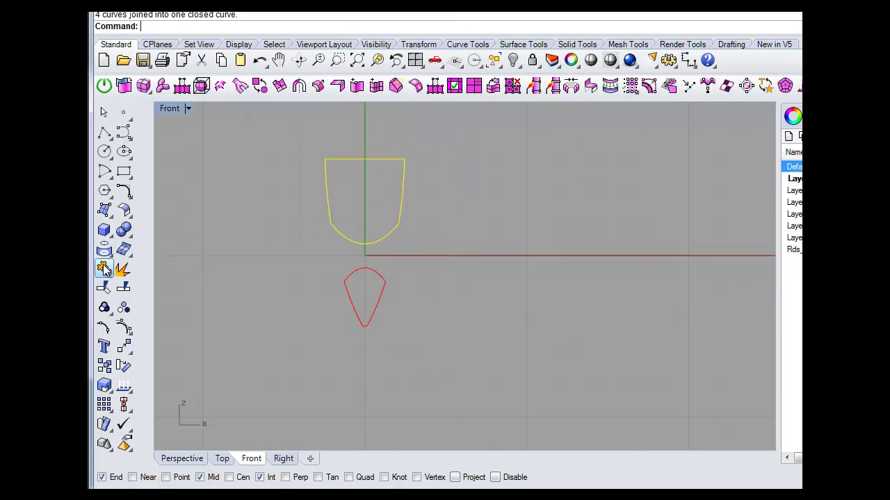
{"action": "left_click_drag", "start_coordinate": [274, 262], "coordinate": [431, 340]}
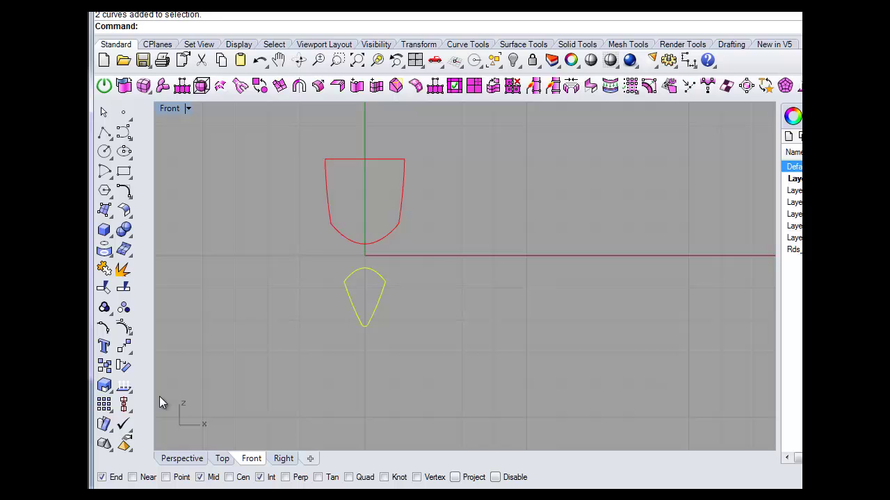
{"action": "left_click", "coordinate": [104, 288]}
{"action": "left_click", "coordinate": [103, 269]}
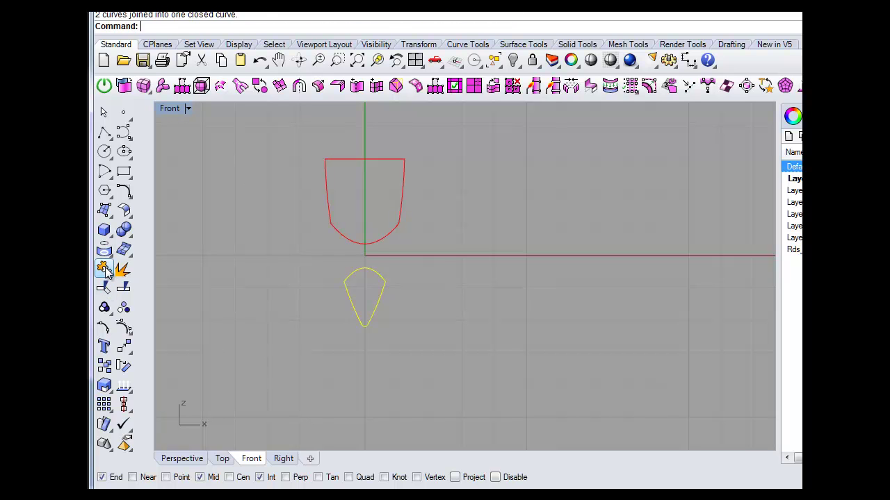
{"action": "left_click", "coordinate": [347, 284]}
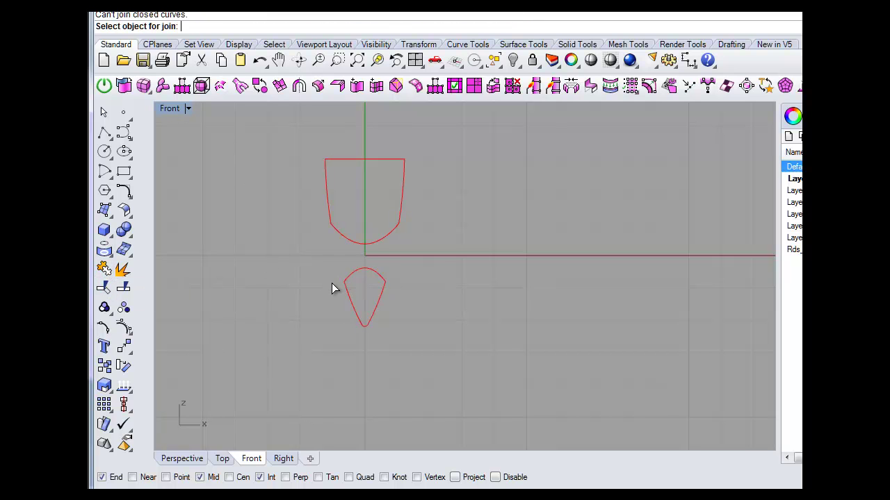
{"action": "key", "text": "Return"}
Check by selection that the upper outline and the lower teardrop are each a single closed curve.
{"action": "left_click", "coordinate": [343, 238]}
{"action": "left_click", "coordinate": [343, 291]}
{"action": "left_click", "coordinate": [317, 286]}
{"action": "right_click_drag", "start_coordinate": [400, 255], "coordinate": [399, 294]}
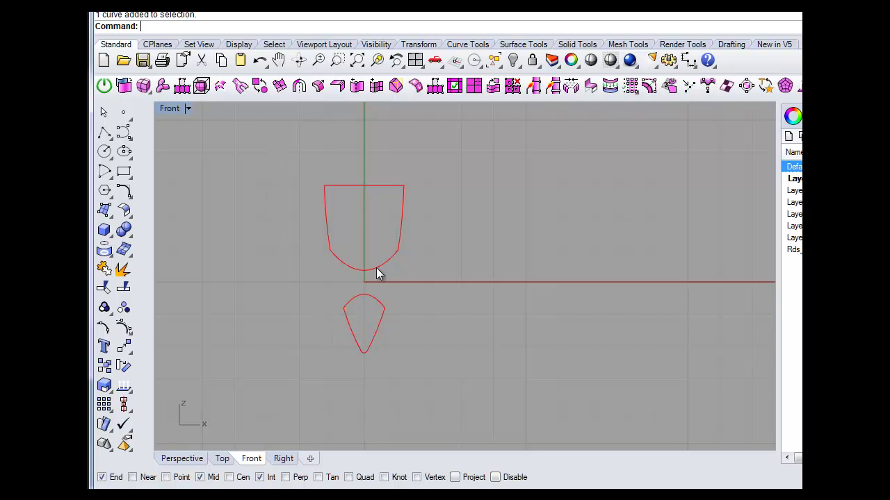
{"action": "scroll", "coordinate": [331, 256], "scroll_direction": "down", "scroll_amount": 1}
{"action": "scroll", "coordinate": [331, 256], "scroll_direction": "up", "scroll_amount": 3}
{"action": "scroll", "coordinate": [331, 256], "scroll_direction": "down", "scroll_amount": 1}
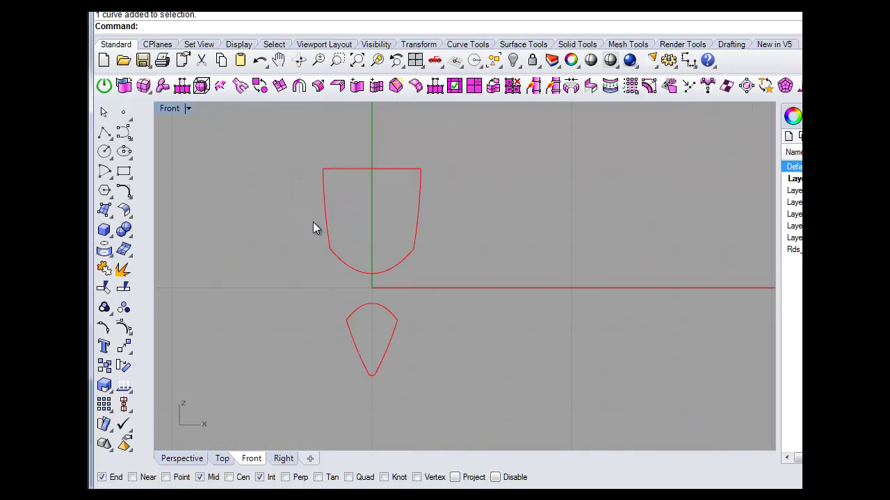
Return to the four-viewport layout with the cup shown again, and select both closed outlines.
{"action": "double_click", "coordinate": [167, 113]}
{"action": "left_click_drag", "start_coordinate": [243, 142], "coordinate": [356, 241]}
{"action": "key", "text": "ctrl+alt+h"}
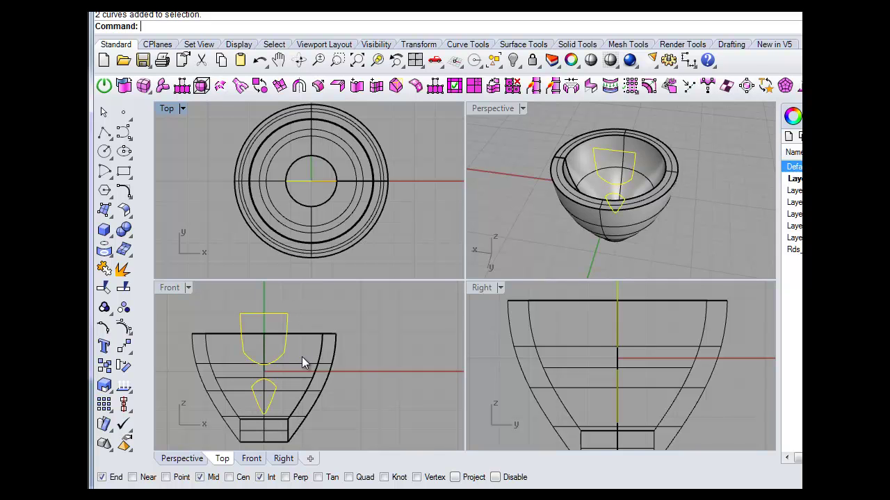
Move the upper outline straight down until its lower arc meets the horizontal axis, and check both outlines against the gem.
{"action": "left_click", "coordinate": [298, 323]}
{"action": "left_click_drag", "start_coordinate": [310, 303], "coordinate": [225, 318]}
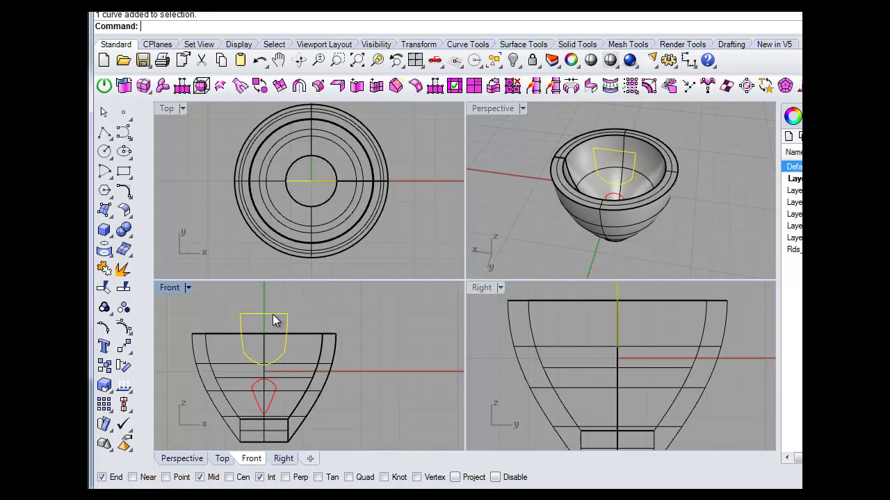
{"action": "mouse_move", "coordinate": [273, 321]}
{"action": "left_mouse_down"}
{"action": "mouse_move", "coordinate": [264, 324]}
{"action": "mouse_move", "coordinate": [275, 333]}
{"action": "mouse_move", "coordinate": [264, 334]}
{"action": "mouse_move", "coordinate": [264, 320]}
{"action": "left_mouse_up"}
{"action": "left_click", "coordinate": [306, 321]}
{"action": "scroll", "coordinate": [281, 380], "scroll_direction": "up", "scroll_amount": 3}
{"action": "mouse_move", "coordinate": [273, 386]}
{"action": "right_mouse_down"}
{"action": "mouse_move", "coordinate": [276, 341]}
{"action": "mouse_move", "coordinate": [266, 360]}
{"action": "mouse_move", "coordinate": [278, 345]}
{"action": "mouse_move", "coordinate": [271, 374]}
{"action": "right_mouse_up"}
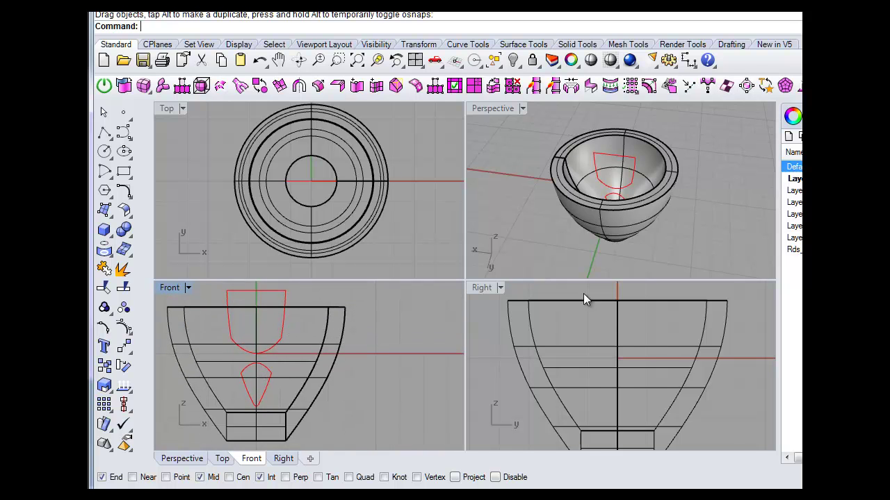
{"action": "left_click", "coordinate": [793, 250]}
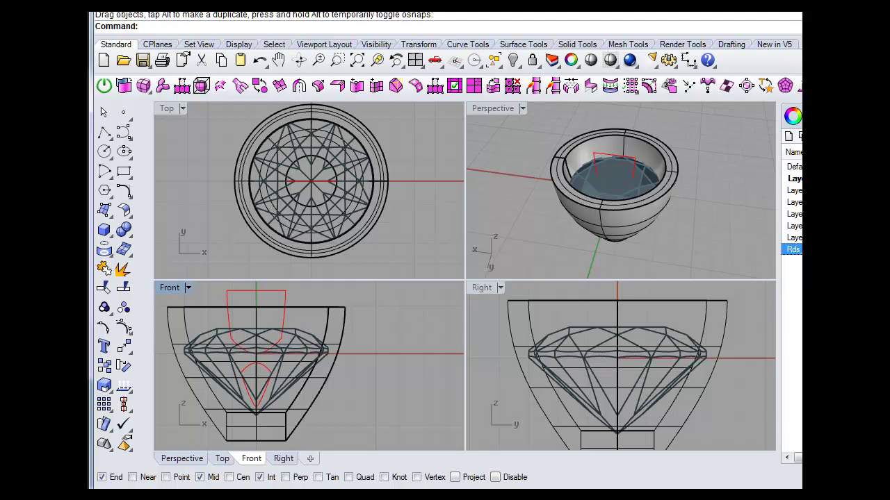
{"action": "left_click", "coordinate": [799, 249]}
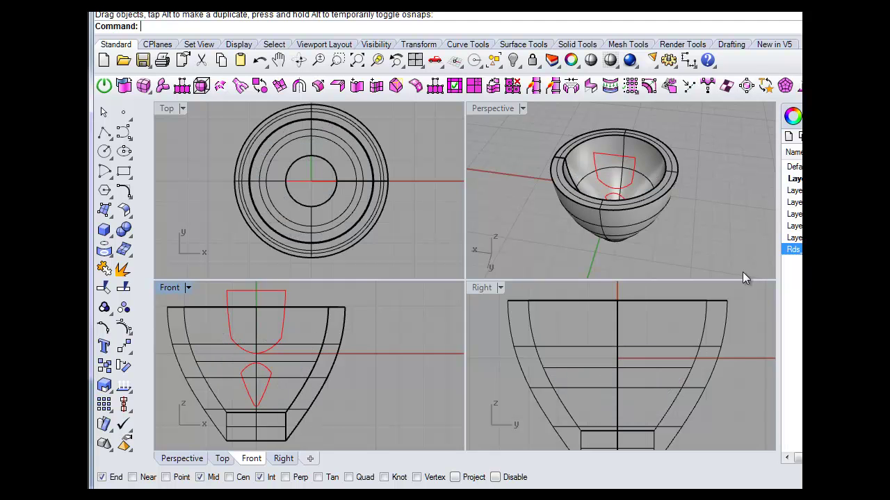
Shorten the lower teardrop vertically with Scale 1D, using its bottom tip as origin and its top arc's midpoint as reference, with Quad snap enabled.
{"action": "scroll", "coordinate": [330, 313], "scroll_direction": "down", "scroll_amount": 1}
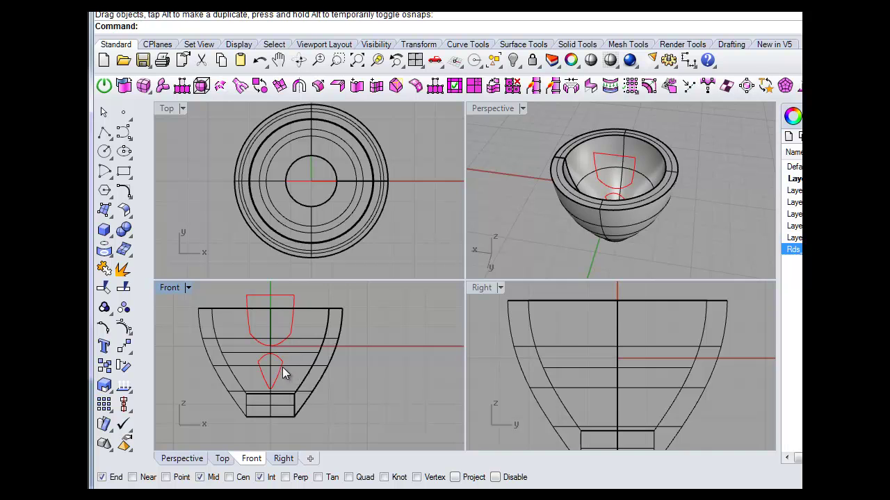
{"action": "left_click", "coordinate": [284, 367]}
{"action": "left_click", "coordinate": [357, 13]}
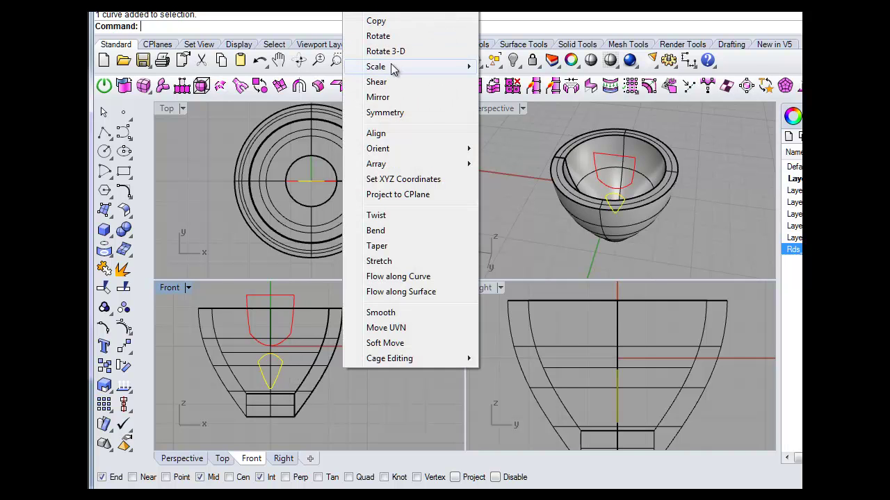
{"action": "mouse_move", "coordinate": [397, 67]}
{"action": "left_click", "coordinate": [515, 97]}
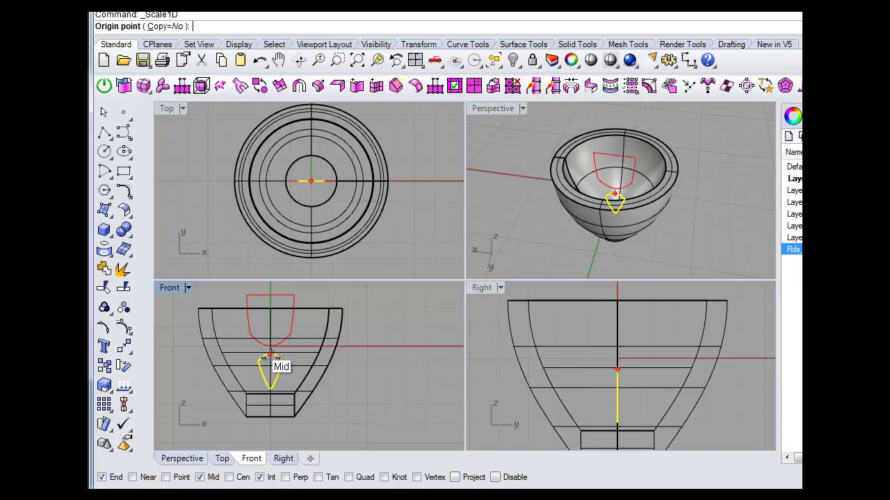
{"action": "left_click", "coordinate": [349, 480]}
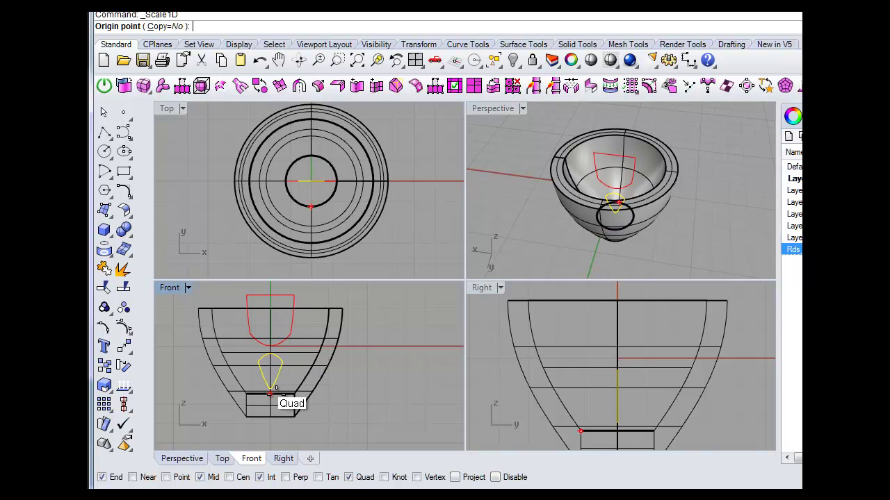
{"action": "scroll", "coordinate": [272, 394], "scroll_direction": "up", "scroll_amount": 5}
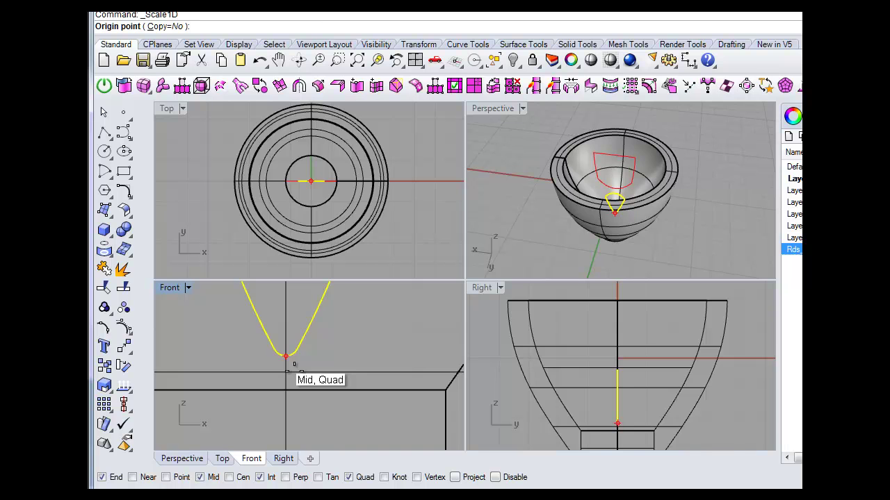
{"action": "left_click", "coordinate": [285, 356]}
{"action": "right_click_drag", "start_coordinate": [285, 356], "coordinate": [279, 463]}
{"action": "right_click_drag", "start_coordinate": [271, 361], "coordinate": [261, 436]}
{"action": "left_click", "coordinate": [261, 320]}
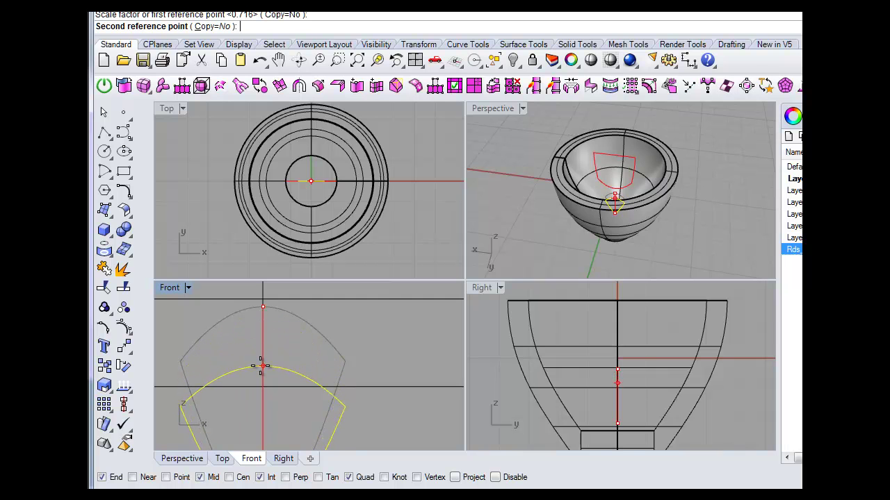
{"action": "left_click", "coordinate": [261, 366]}
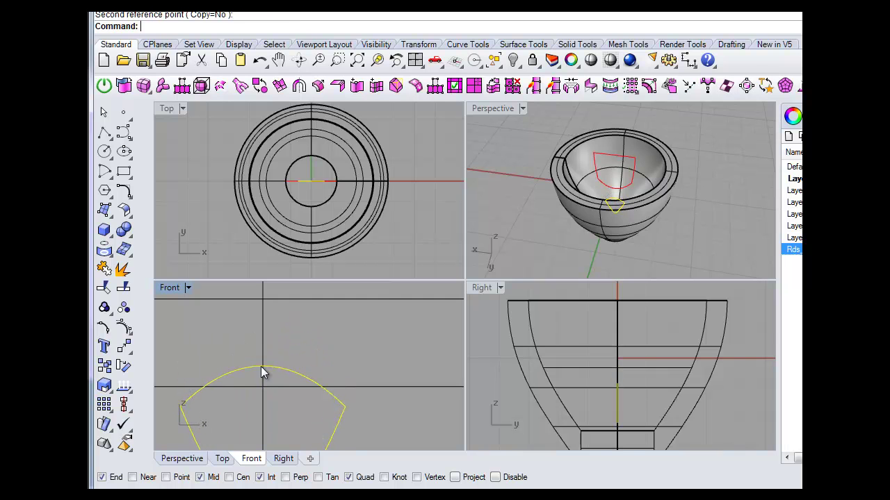
Move the upper outline down in the maximized Front view so its arc sits just below the horizontal axis, and compare it with the gem.
{"action": "double_click", "coordinate": [177, 289]}
{"action": "scroll", "coordinate": [315, 328], "scroll_direction": "down", "scroll_amount": 12}
{"action": "right_click_drag", "start_coordinate": [324, 339], "coordinate": [328, 232]}
{"action": "scroll", "coordinate": [329, 235], "scroll_direction": "up", "scroll_amount": 4}
{"action": "scroll", "coordinate": [329, 236], "scroll_direction": "down", "scroll_amount": 5}
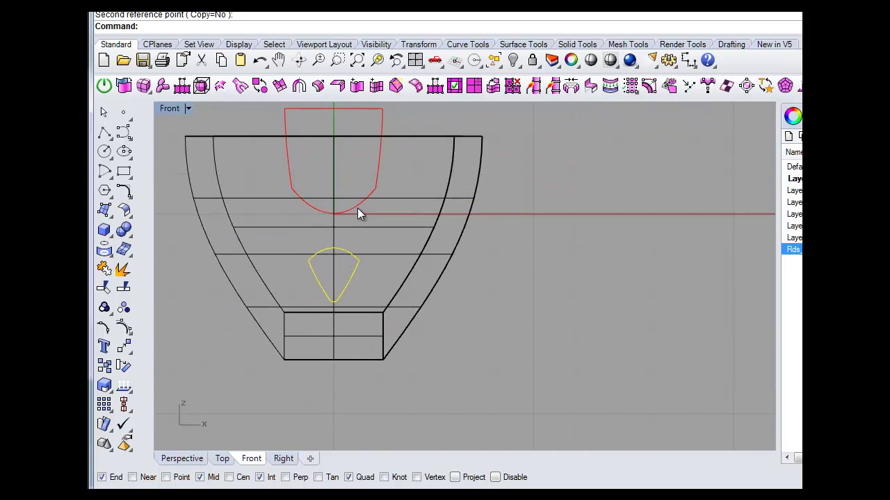
{"action": "left_click", "coordinate": [357, 208]}
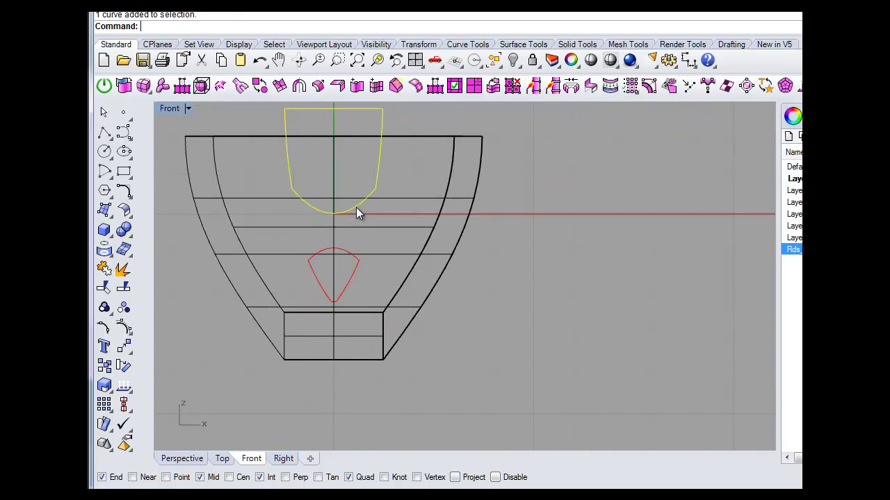
{"action": "left_click_drag", "start_coordinate": [355, 208], "coordinate": [354, 223]}
{"action": "left_click", "coordinate": [679, 311]}
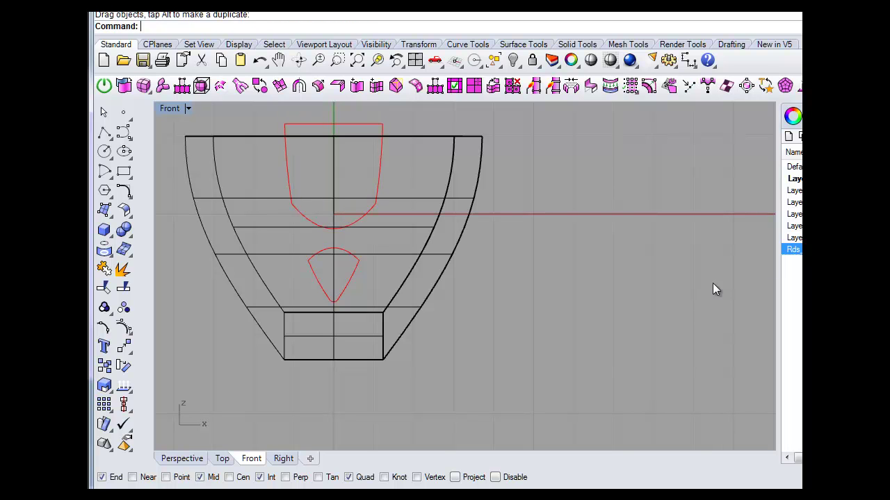
{"action": "left_click", "coordinate": [800, 250]}
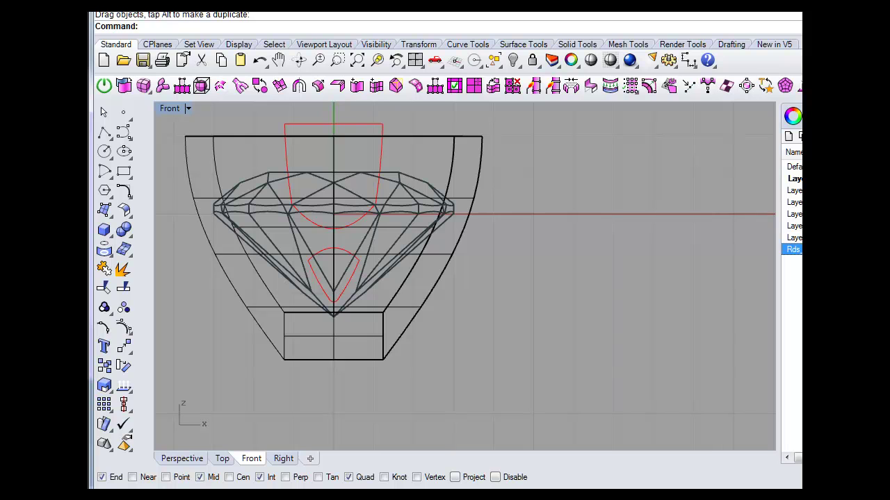
{"action": "left_click", "coordinate": [800, 249]}
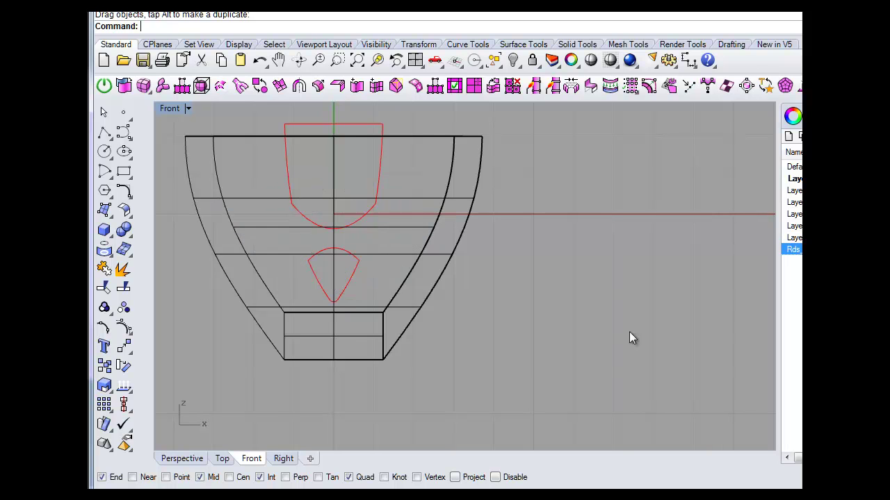
Hide the cup, select both closed outlines, and maximize the Top view.
{"action": "scroll", "coordinate": [556, 319], "scroll_direction": "down", "scroll_amount": 1}
{"action": "scroll", "coordinate": [505, 318], "scroll_direction": "up", "scroll_amount": 1}
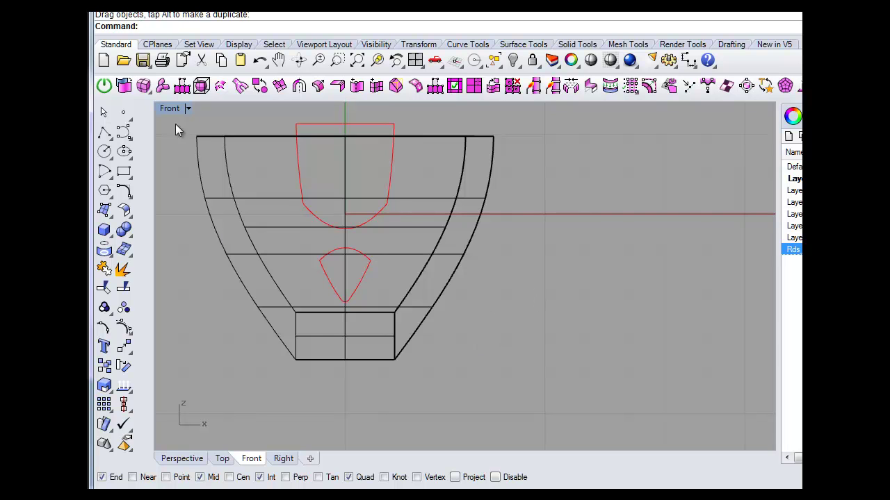
{"action": "right_click_drag", "start_coordinate": [246, 150], "coordinate": [353, 168]}
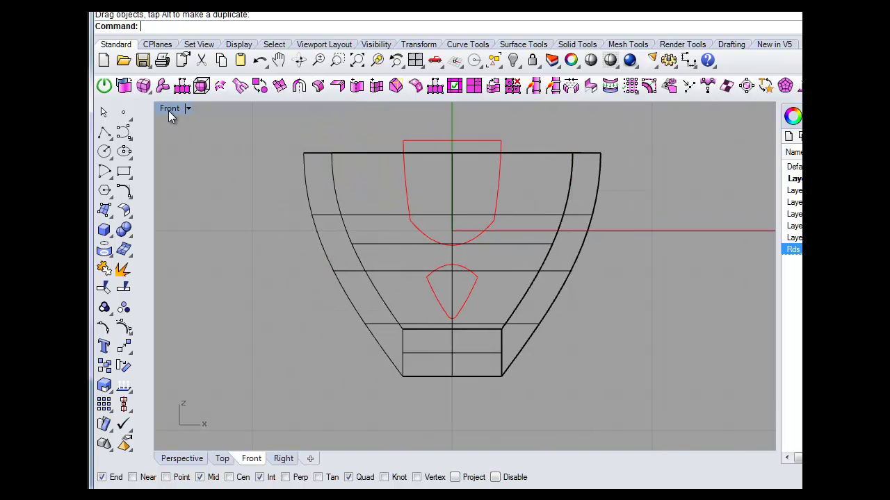
{"action": "left_click", "coordinate": [796, 167]}
{"action": "left_click_drag", "start_coordinate": [351, 117], "coordinate": [577, 398]}
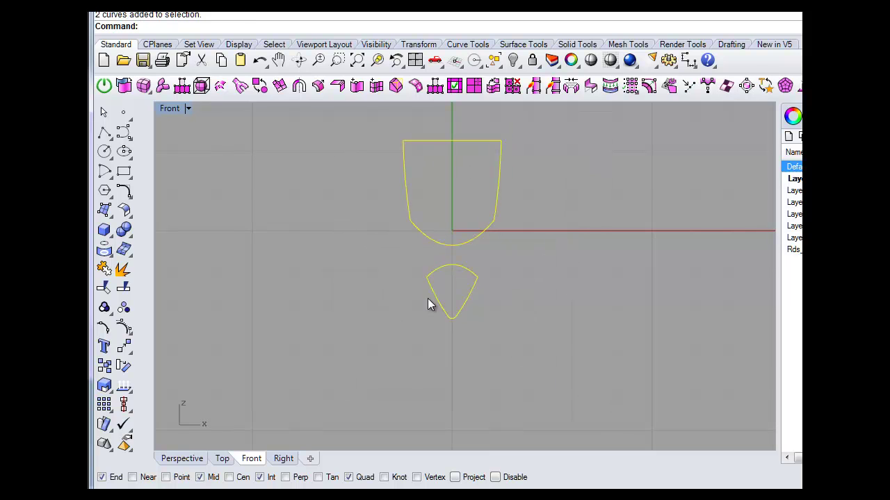
{"action": "double_click", "coordinate": [172, 113]}
{"action": "right_click_drag", "start_coordinate": [280, 169], "coordinate": [246, 178]}
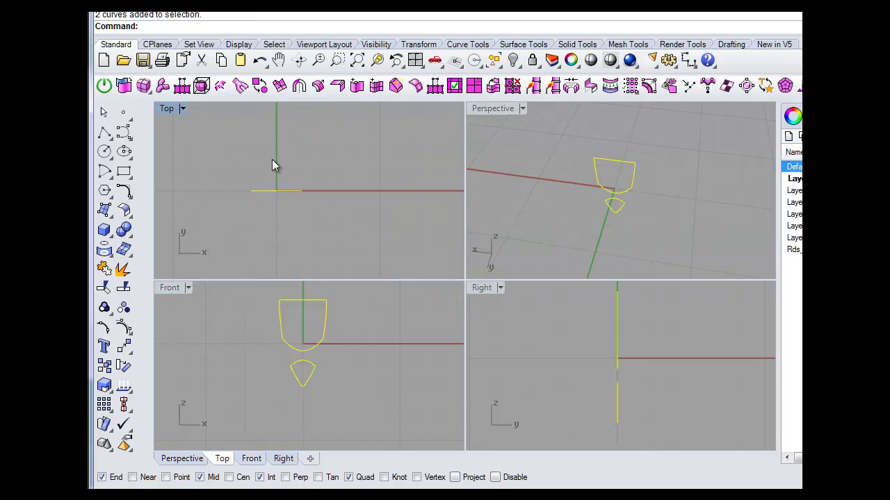
{"action": "double_click", "coordinate": [167, 108]}
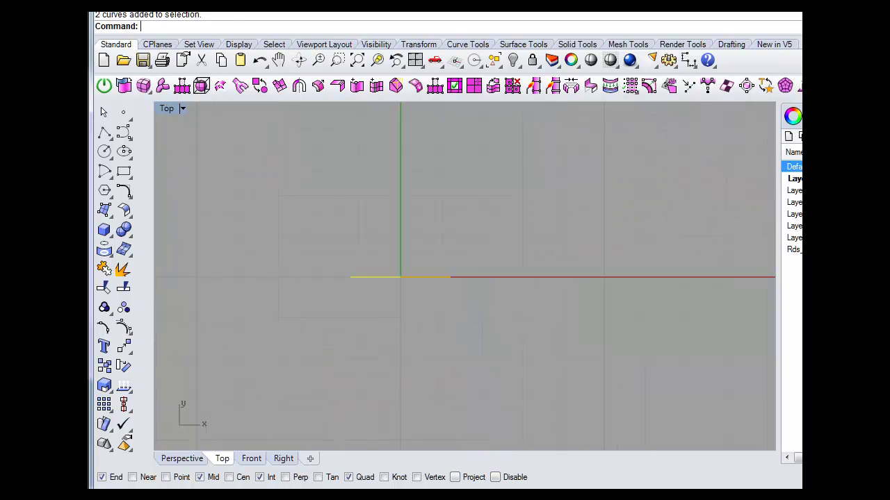
Try extruding both outlines straight in both directions, compare their length with the cup, and undo the extrusion.
{"action": "left_click", "coordinate": [216, 6]}
{"action": "mouse_move", "coordinate": [282, 184]}
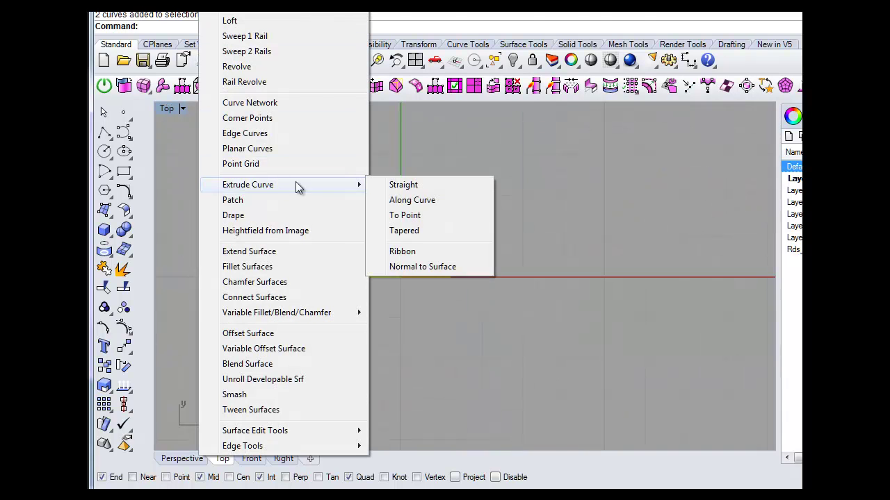
{"action": "left_click", "coordinate": [396, 185]}
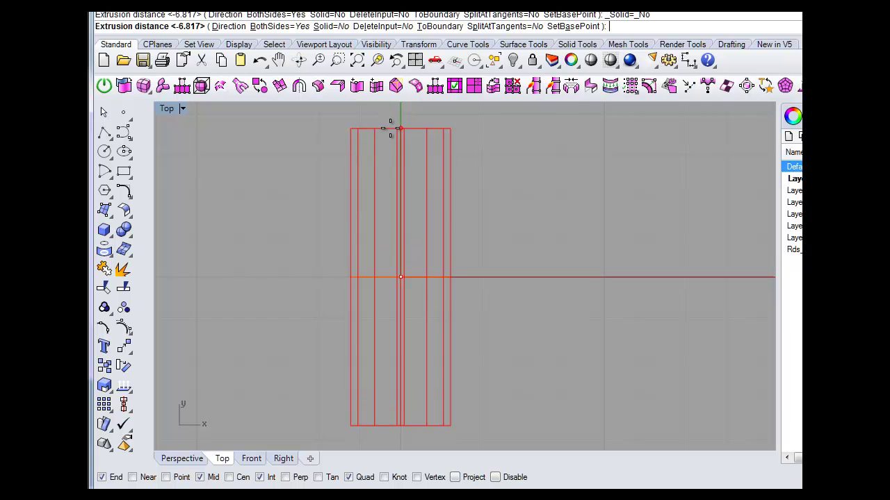
{"action": "left_click", "coordinate": [391, 131]}
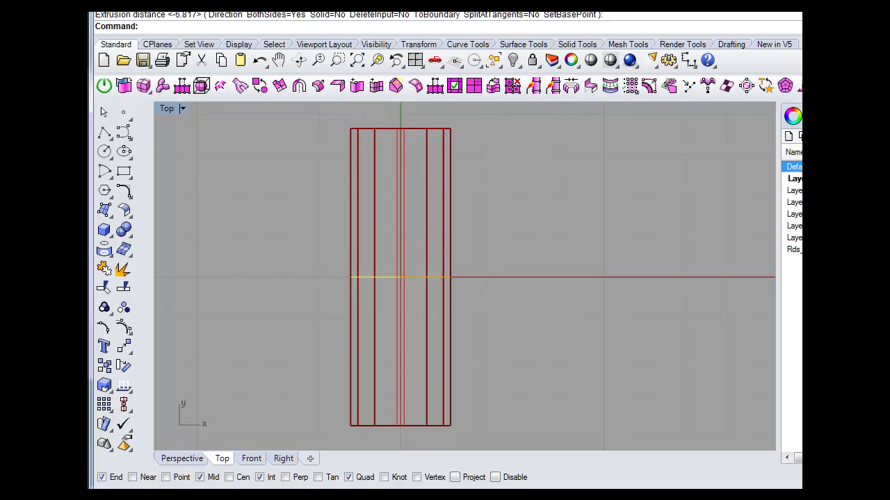
{"action": "left_click", "coordinate": [850, 166]}
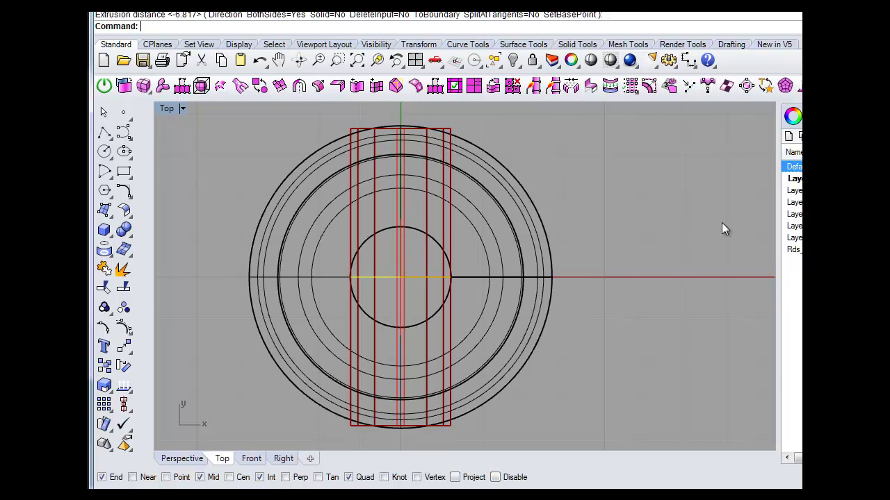
{"action": "left_click", "coordinate": [259, 60]}
{"action": "left_click", "coordinate": [259, 59]}
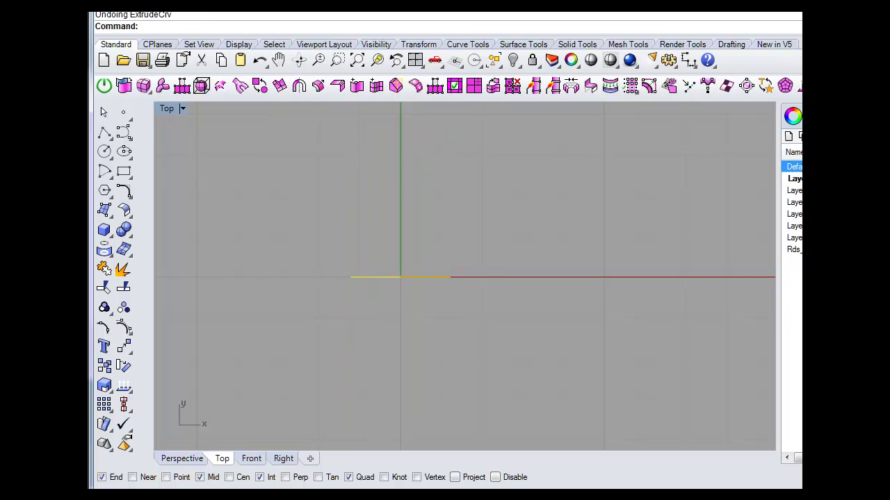
Show the cup and extrude both outlines straight to both sides without capping, extending well past the cup's outer rim.
{"action": "left_click", "coordinate": [849, 167]}
{"action": "right_click", "coordinate": [641, 258]}
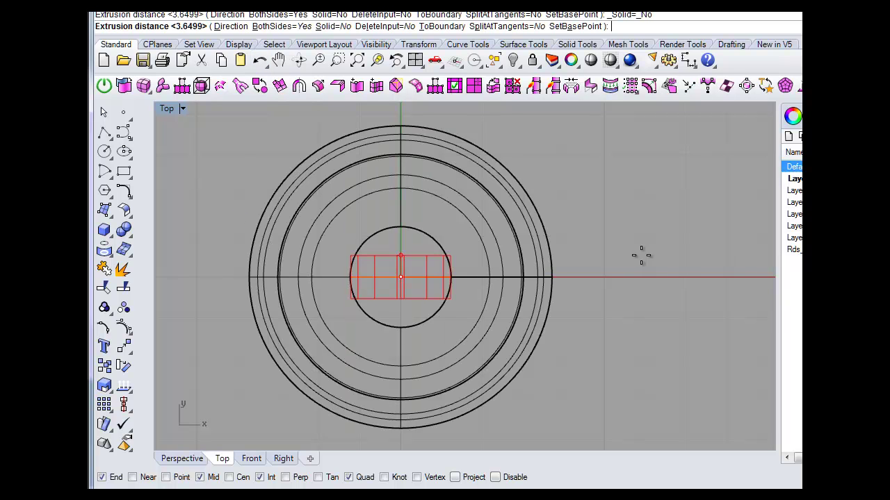
{"action": "right_click_drag", "start_coordinate": [495, 199], "coordinate": [504, 333]}
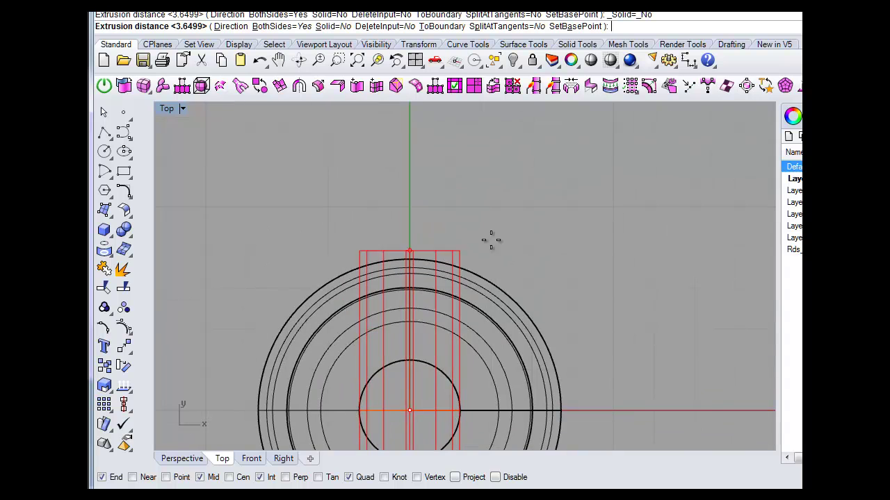
{"action": "right_click_drag", "start_coordinate": [477, 197], "coordinate": [505, 118]}
{"action": "left_click", "coordinate": [501, 134]}
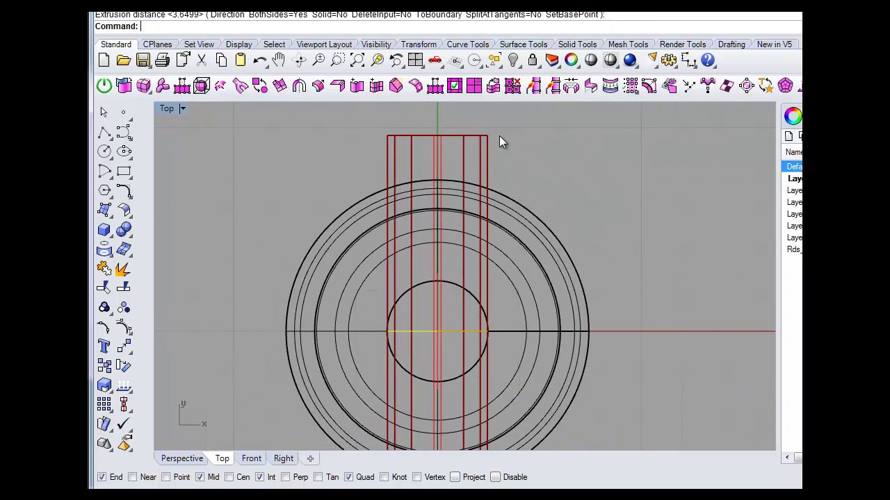
{"action": "scroll", "coordinate": [555, 218], "scroll_direction": "down", "scroll_amount": 4}
{"action": "right_click_drag", "start_coordinate": [618, 249], "coordinate": [540, 221]}
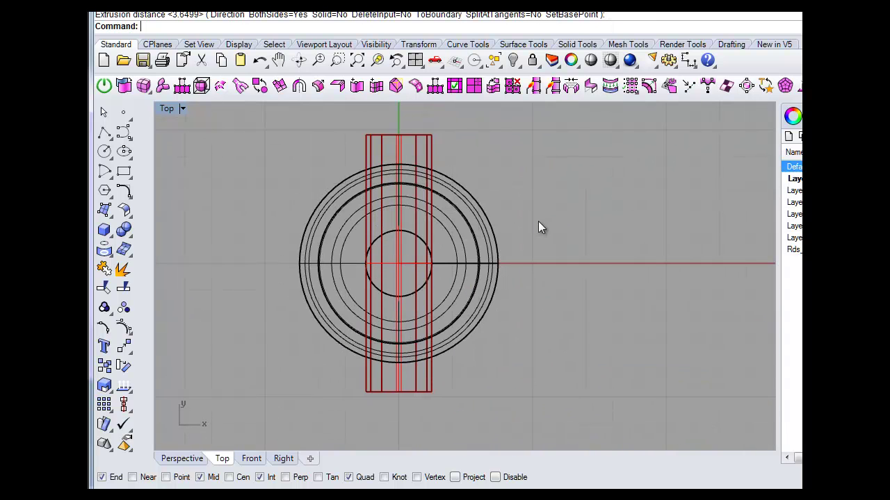
Polar array the two extrusions about 0,0,0 with 3 items over a 360-degree fill angle.
{"action": "left_click_drag", "start_coordinate": [348, 146], "coordinate": [346, 147]}
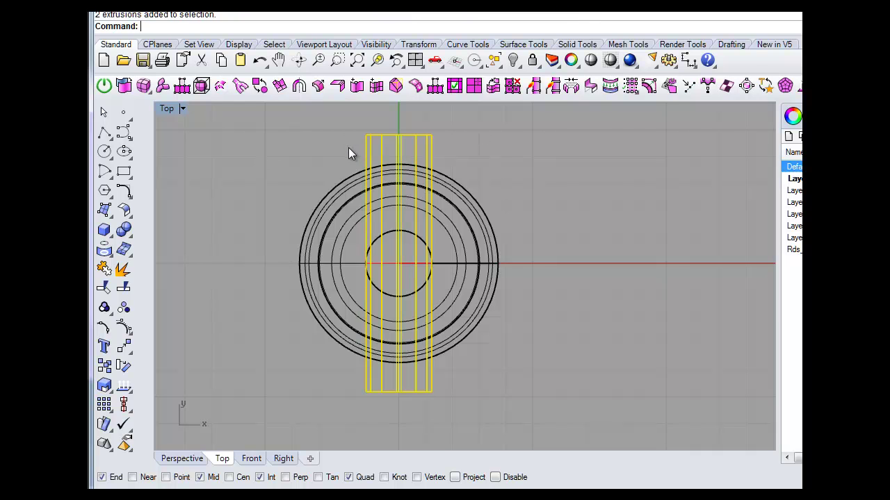
{"action": "left_click", "coordinate": [358, 4]}
{"action": "mouse_move", "coordinate": [383, 168]}
{"action": "left_click", "coordinate": [509, 182]}
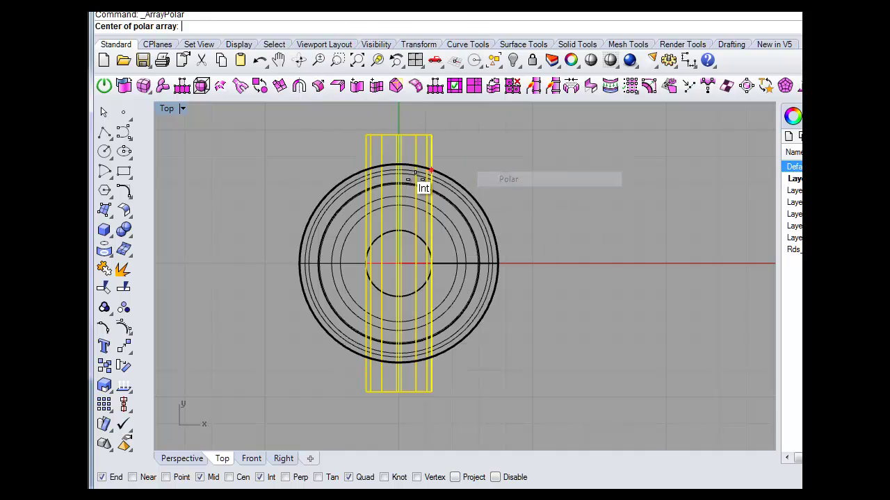
{"action": "type", "text": "0,0,0"}
{"action": "key", "text": "Return"}
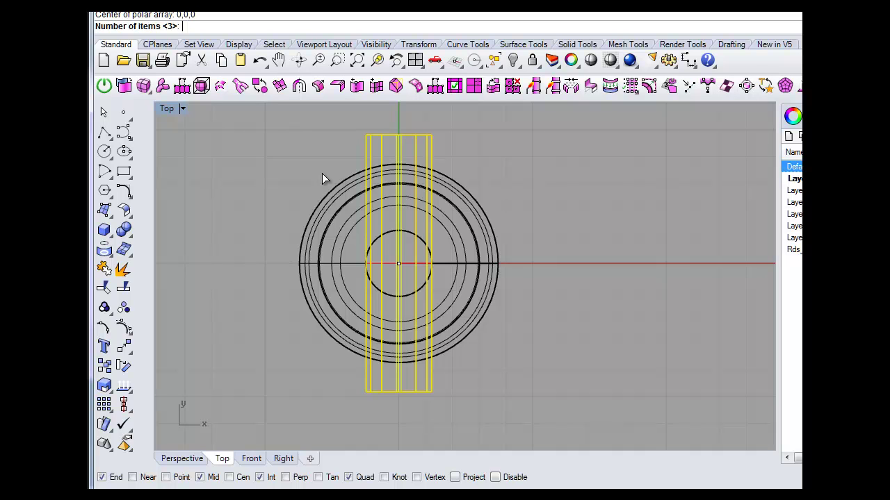
{"action": "type", "text": "3"}
{"action": "key", "text": "Return"}
{"action": "key", "text": "Return"}
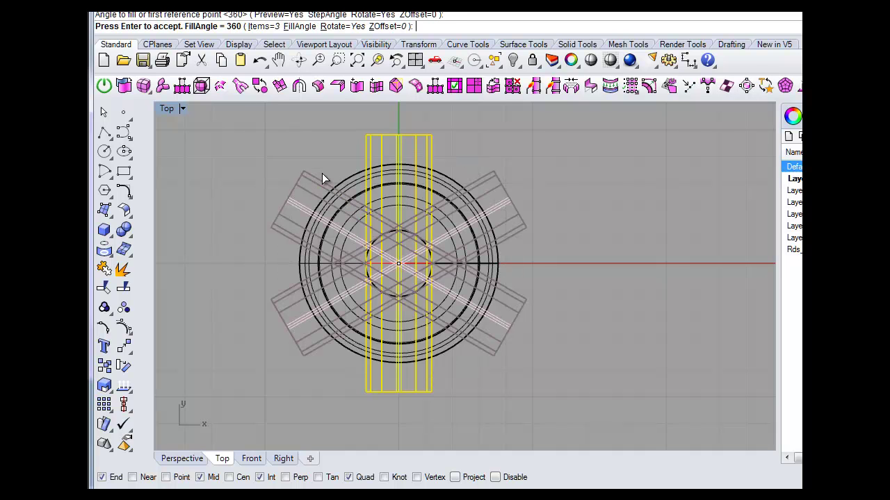
{"action": "key", "text": "Return"}
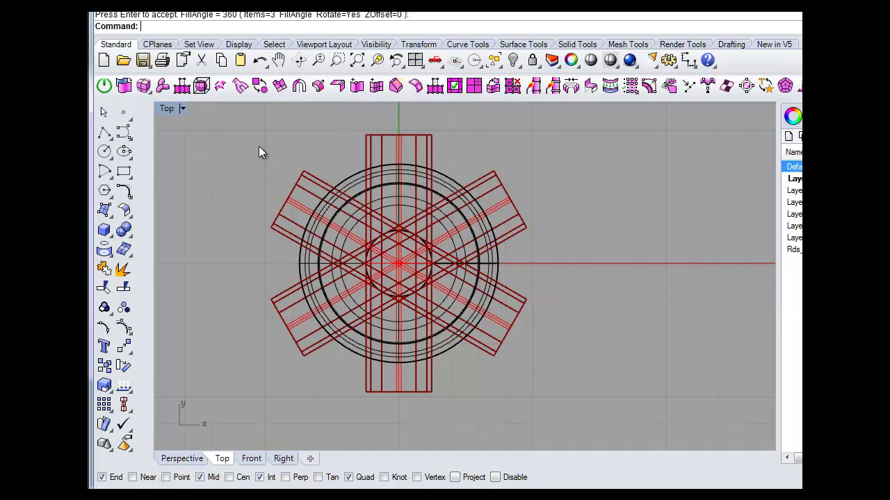
Split the cup in the Perspective view, using the layer's six arrayed extrusions as the cutting objects.
{"action": "double_click", "coordinate": [165, 115]}
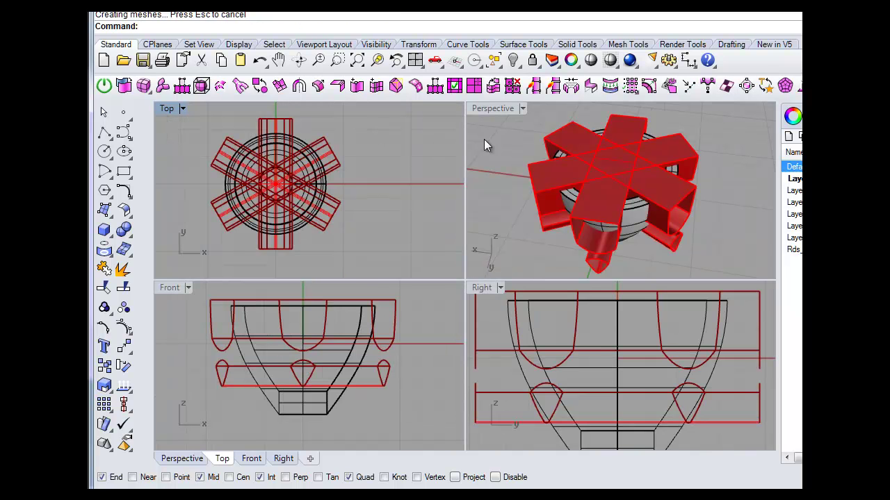
{"action": "double_click", "coordinate": [486, 109]}
{"action": "right_click_drag", "start_coordinate": [492, 197], "coordinate": [484, 189]}
{"action": "right_click_drag", "start_coordinate": [470, 234], "coordinate": [461, 297]}
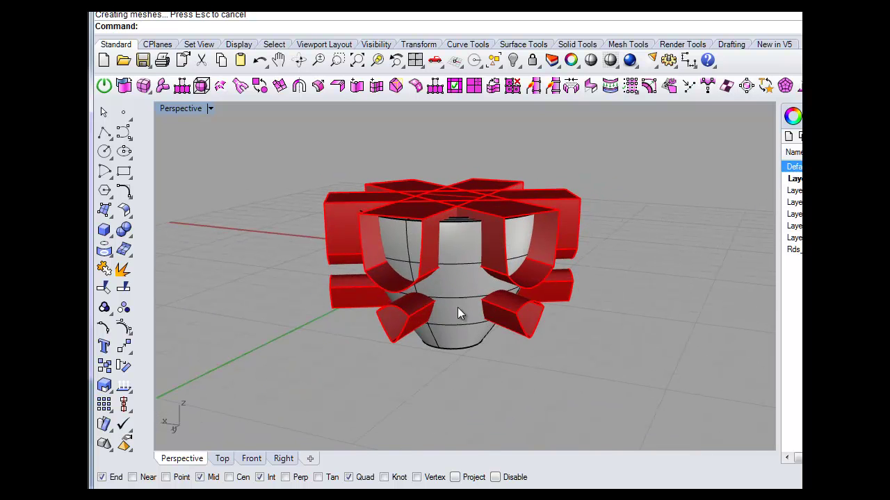
{"action": "left_click", "coordinate": [120, 288]}
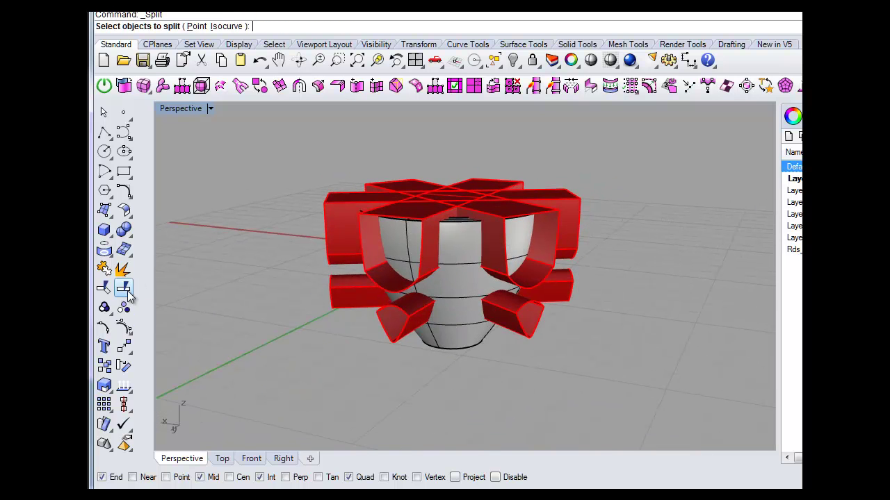
{"action": "left_click", "coordinate": [455, 342]}
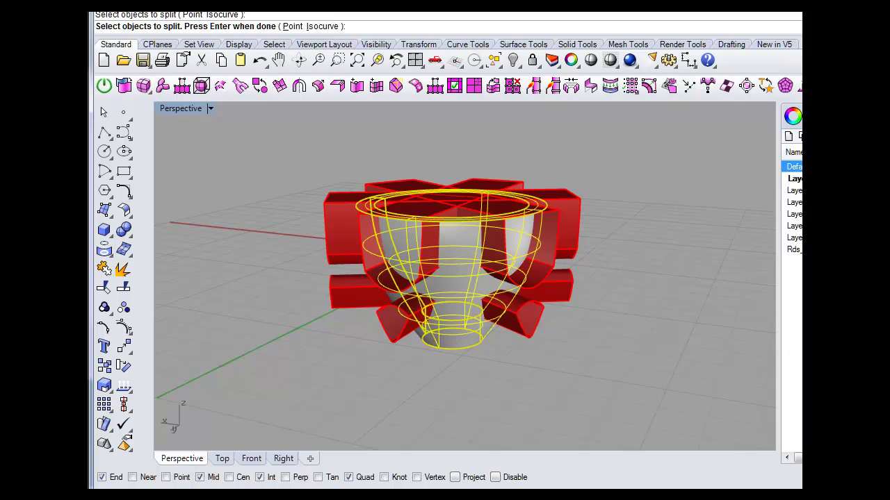
{"action": "right_click", "coordinate": [670, 254]}
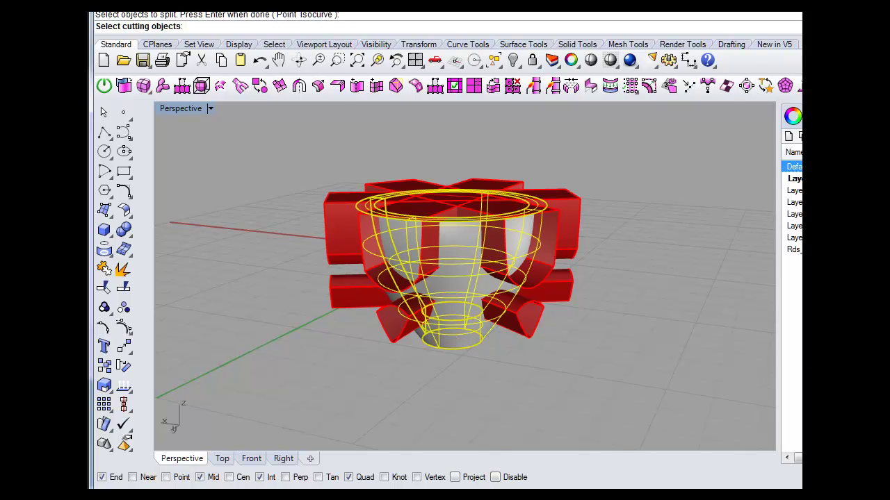
{"action": "left_click", "coordinate": [794, 179]}
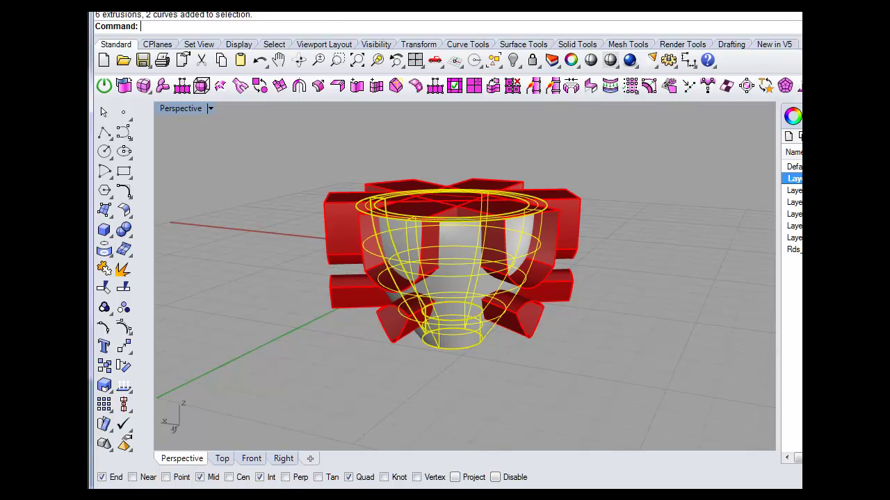
{"action": "key", "text": "ctrl+a"}
{"action": "right_click", "coordinate": [723, 317]}
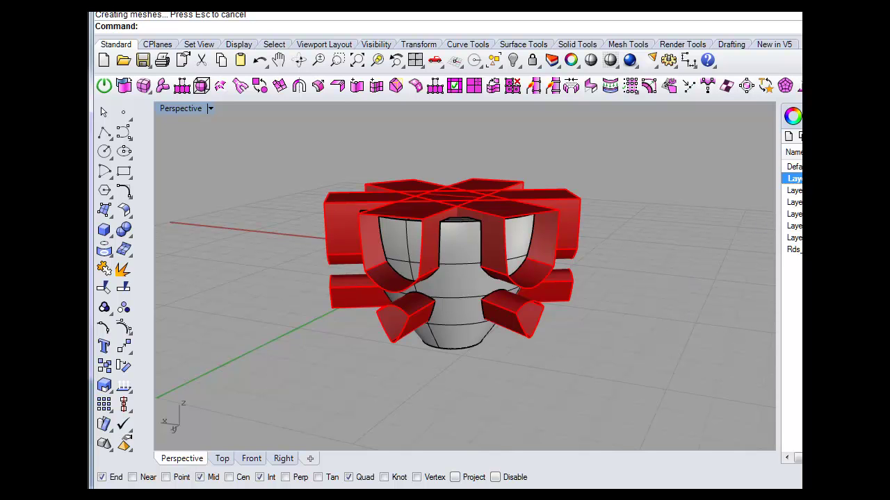
Split the six arrayed extrusions, using the cup as the cutting object.
{"action": "key", "text": "ctrl+a"}
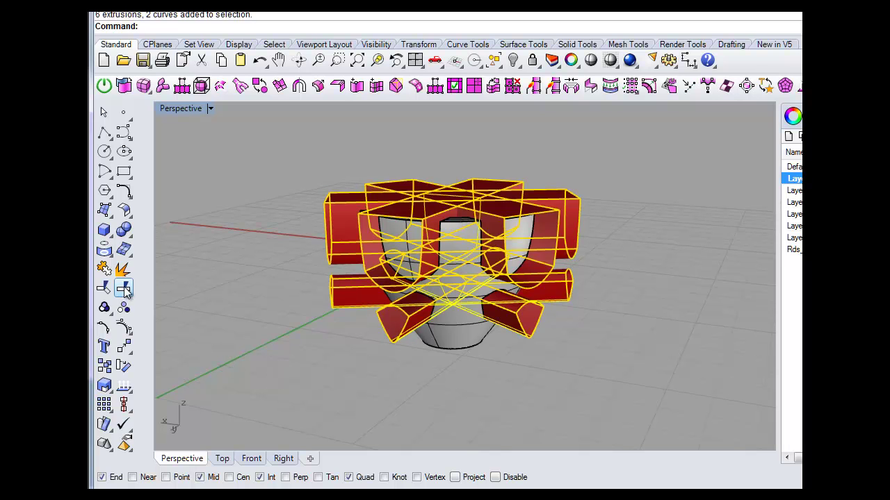
{"action": "left_click", "coordinate": [103, 307]}
{"action": "left_click", "coordinate": [458, 342]}
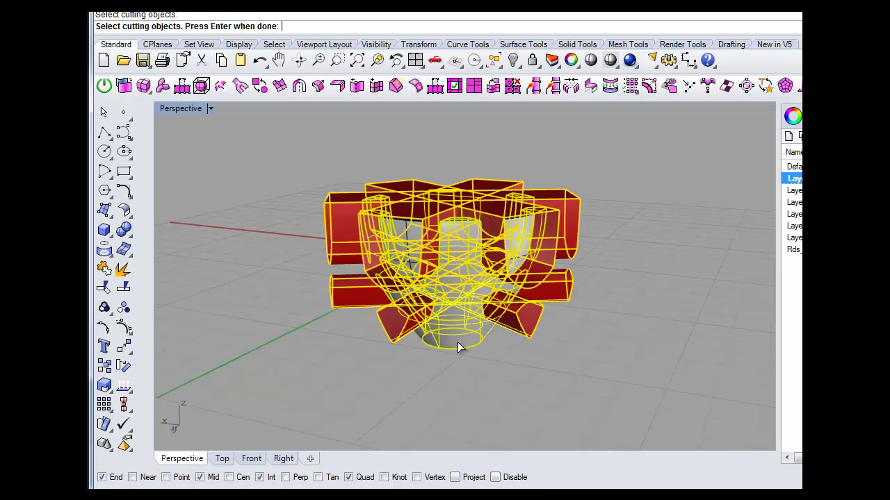
{"action": "key", "text": "Return"}
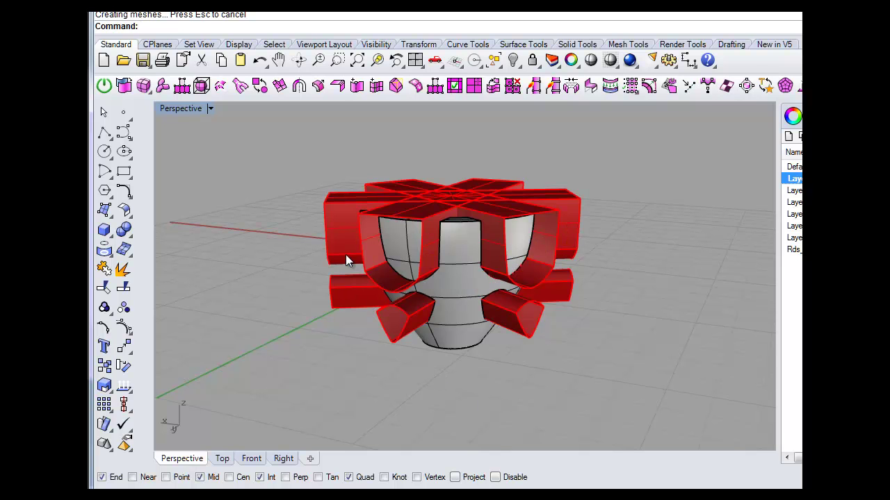
Delete the upper cutter pieces spanning the rim and the lower cutter pieces sticking out of the cup's near side.
{"action": "left_click", "coordinate": [338, 222]}
{"action": "key", "text": "Delete"}
{"action": "left_click", "coordinate": [346, 288]}
{"action": "key", "text": "Delete"}
{"action": "left_click", "coordinate": [384, 318]}
{"action": "key", "text": "Delete"}
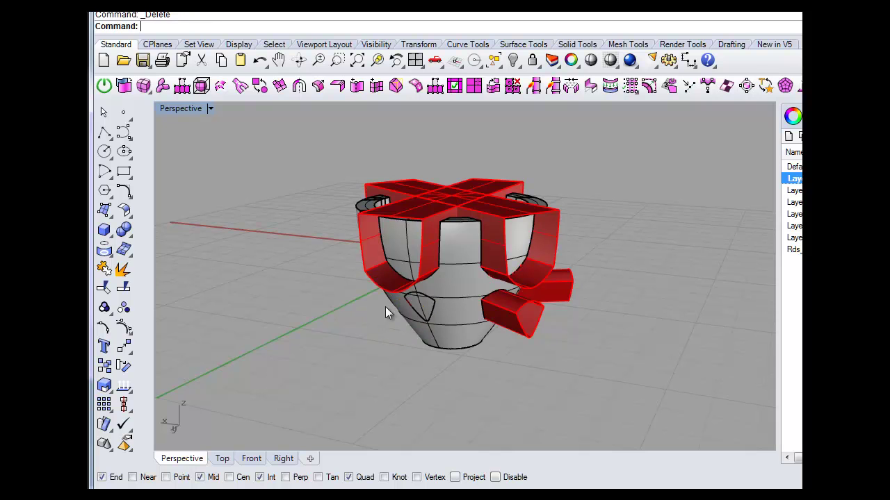
{"action": "left_click", "coordinate": [401, 177]}
{"action": "key", "text": "Delete"}
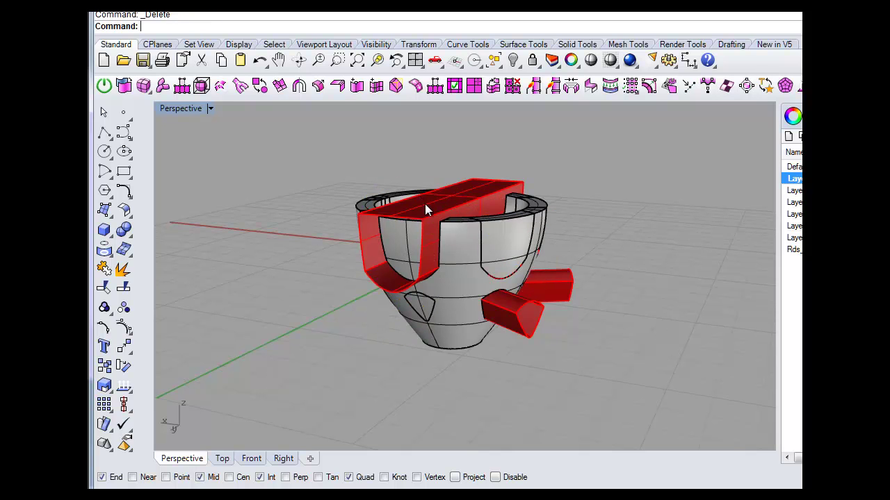
{"action": "left_click", "coordinate": [477, 189]}
{"action": "key", "text": "Delete"}
{"action": "left_click", "coordinate": [567, 288]}
{"action": "key", "text": "Delete"}
{"action": "left_click", "coordinate": [533, 317]}
{"action": "key", "text": "Delete"}
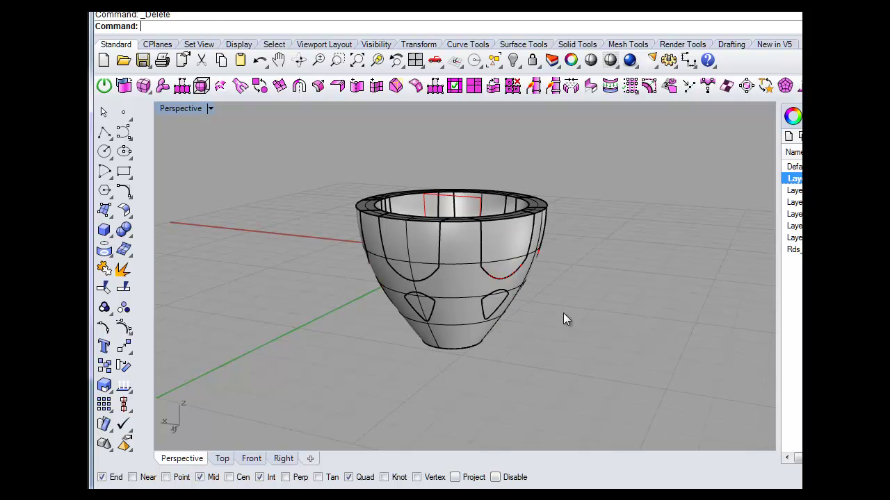
Delete the cup wall pieces inside the U-shaped notches on the near side to open the gaps between prongs.
{"action": "left_click", "coordinate": [505, 238]}
{"action": "key", "text": "Delete"}
{"action": "left_click", "coordinate": [421, 245]}
{"action": "key", "text": "Delete"}
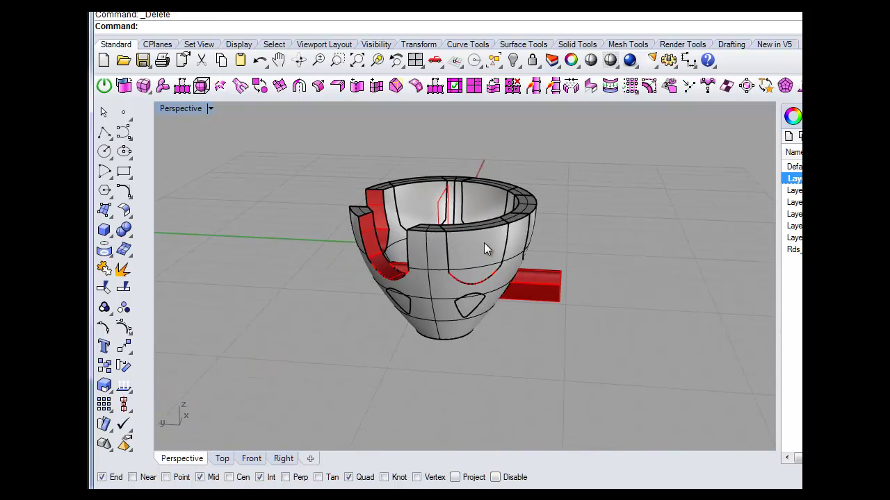
{"action": "right_click_drag", "start_coordinate": [545, 262], "coordinate": [432, 281]}
{"action": "left_click", "coordinate": [505, 239]}
{"action": "key", "text": "Delete"}
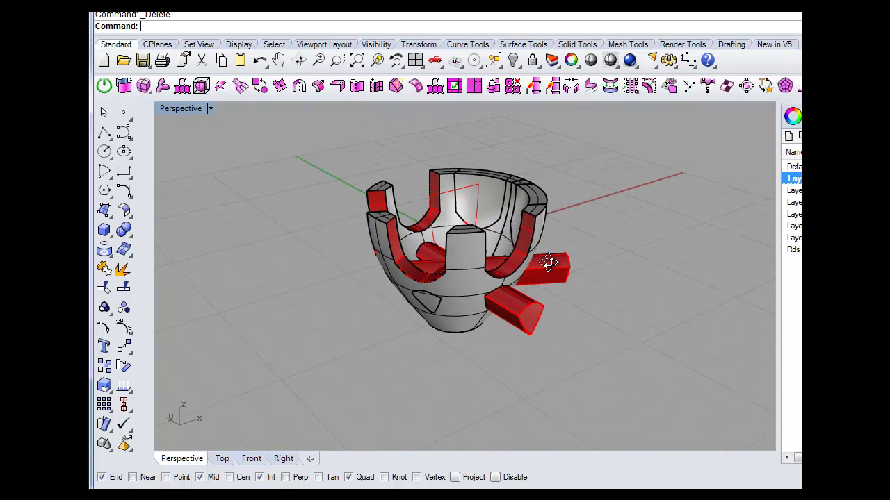
Delete the remaining notch wall pieces and the lower cutter pieces protruding from the far side of the cup.
{"action": "right_click_drag", "start_coordinate": [562, 258], "coordinate": [508, 283]}
{"action": "left_click", "coordinate": [526, 268]}
{"action": "key", "text": "Delete"}
{"action": "right_click_drag", "start_coordinate": [603, 283], "coordinate": [410, 285]}
{"action": "left_click", "coordinate": [505, 269]}
{"action": "key", "text": "Delete"}
{"action": "right_click_drag", "start_coordinate": [586, 301], "coordinate": [529, 261]}
{"action": "left_click", "coordinate": [408, 299]}
{"action": "right_click_drag", "start_coordinate": [401, 296], "coordinate": [508, 373]}
{"action": "key", "text": "Delete"}
{"action": "right_click_drag", "start_coordinate": [390, 300], "coordinate": [476, 296]}
{"action": "left_click", "coordinate": [476, 296]}
{"action": "key", "text": "Delete"}
Delete the leftover lower cutter pieces crossing the inside of the cup.
{"action": "right_click_drag", "start_coordinate": [538, 297], "coordinate": [471, 255]}
{"action": "left_click", "coordinate": [471, 264]}
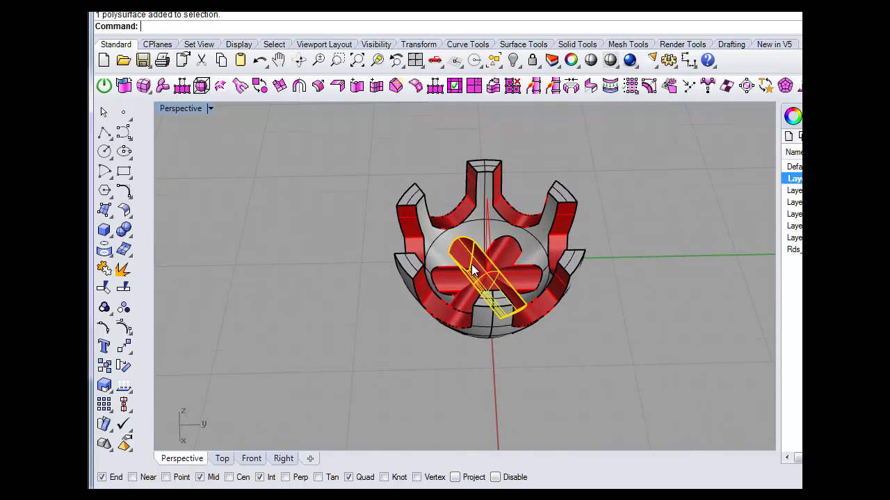
{"action": "key", "text": "Delete"}
{"action": "left_click", "coordinate": [461, 275]}
{"action": "key", "text": "Delete"}
{"action": "left_click", "coordinate": [506, 254]}
{"action": "key", "text": "Delete"}
{"action": "left_click", "coordinate": [465, 250]}
{"action": "key", "text": "Delete"}
{"action": "left_click", "coordinate": [501, 248]}
{"action": "key", "text": "Delete"}
{"action": "right_click_drag", "start_coordinate": [501, 248], "coordinate": [491, 232]}
{"action": "left_click", "coordinate": [499, 245]}
{"action": "key", "text": "Delete"}
{"action": "left_click", "coordinate": [491, 231]}
{"action": "key", "text": "Delete"}
Delete the loose pieces filling the lower teardrop windows around the cup.
{"action": "right_click_drag", "start_coordinate": [529, 275], "coordinate": [524, 308]}
{"action": "left_click", "coordinate": [431, 291]}
{"action": "key", "text": "Delete"}
{"action": "left_click", "coordinate": [413, 303]}
{"action": "key", "text": "Delete"}
{"action": "left_click", "coordinate": [453, 306]}
{"action": "key", "text": "Delete"}
{"action": "left_click", "coordinate": [526, 296]}
{"action": "key", "text": "Delete"}
{"action": "left_click", "coordinate": [494, 306]}
{"action": "key", "text": "Delete"}
Examine the lower windows all around the setting for leftover pieces and missing side walls.
{"action": "left_click", "coordinate": [494, 307]}
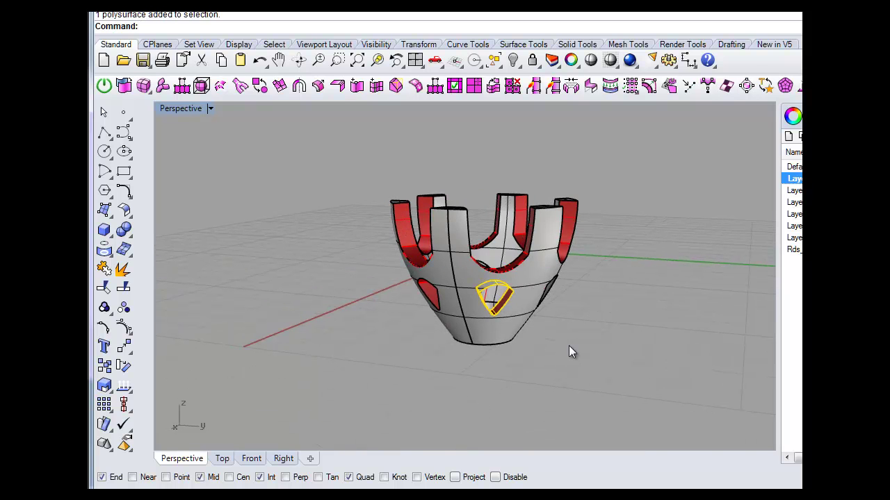
{"action": "left_click", "coordinate": [572, 345]}
{"action": "right_click_drag", "start_coordinate": [577, 337], "coordinate": [492, 225]}
{"action": "left_click", "coordinate": [498, 237]}
{"action": "left_click", "coordinate": [581, 227]}
{"action": "right_click_drag", "start_coordinate": [581, 227], "coordinate": [427, 183]}
{"action": "right_click_drag", "start_coordinate": [553, 253], "coordinate": [468, 204]}
{"action": "right_click_drag", "start_coordinate": [502, 253], "coordinate": [403, 312]}
{"action": "scroll", "coordinate": [549, 281], "scroll_direction": "up", "scroll_amount": 5}
{"action": "scroll", "coordinate": [542, 285], "scroll_direction": "down", "scroll_amount": 1}
{"action": "scroll", "coordinate": [549, 288], "scroll_direction": "down", "scroll_amount": 3}
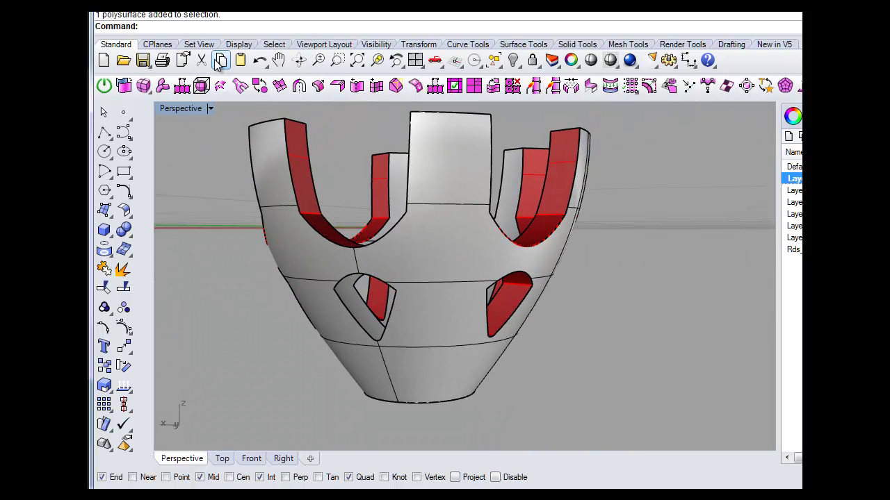
Undo the last deletions at the lower windows and delete only the loose piece filling the opening.
{"action": "left_click", "coordinate": [260, 61]}
{"action": "left_click", "coordinate": [259, 60]}
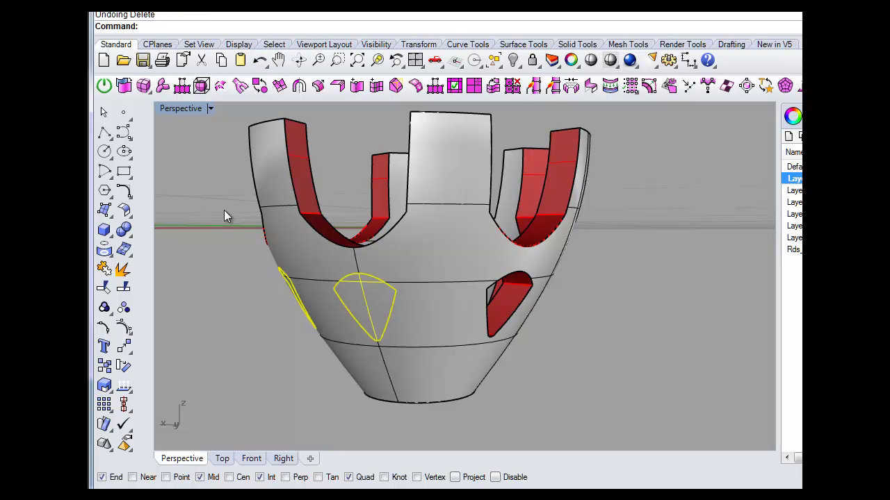
{"action": "right_click_drag", "start_coordinate": [292, 139], "coordinate": [622, 237]}
{"action": "left_click", "coordinate": [262, 62]}
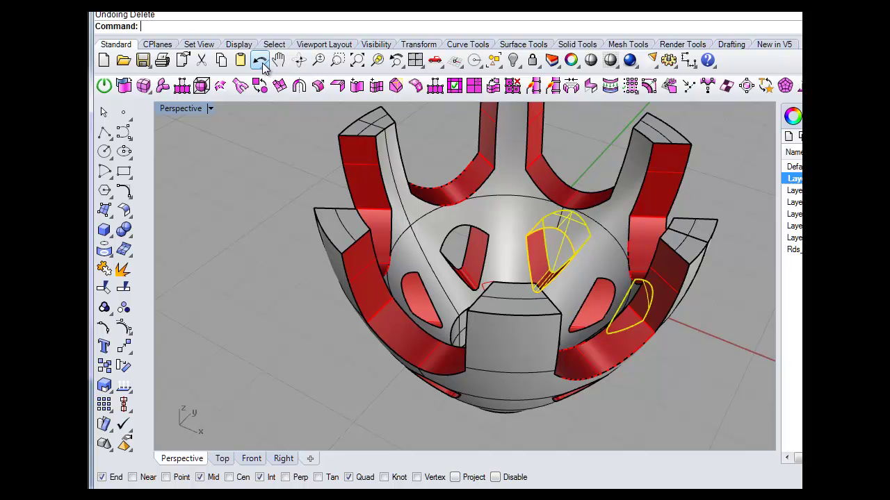
{"action": "left_click", "coordinate": [276, 299]}
{"action": "right_click_drag", "start_coordinate": [489, 261], "coordinate": [566, 205]}
{"action": "left_click", "coordinate": [524, 233]}
{"action": "key", "text": "Delete"}
Select all the setting's pieces and join them.
{"action": "scroll", "coordinate": [548, 289], "scroll_direction": "down", "scroll_amount": 4}
{"action": "left_click_drag", "start_coordinate": [361, 143], "coordinate": [629, 367]}
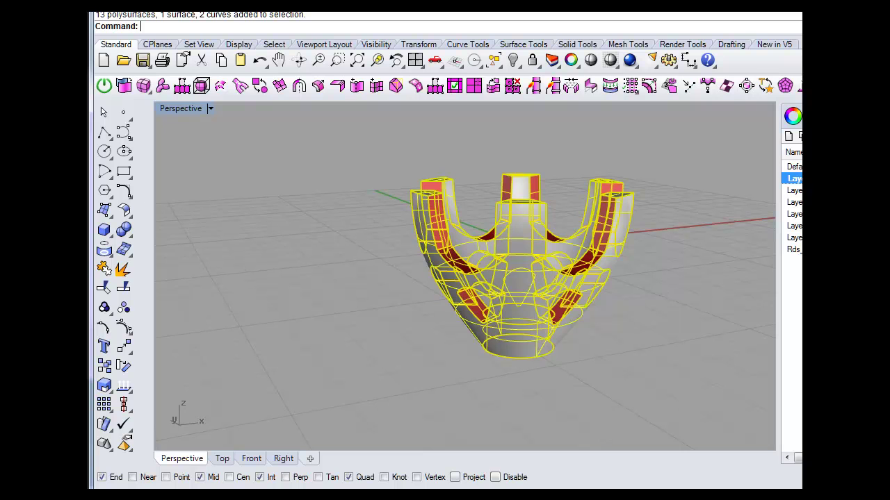
{"action": "left_click", "coordinate": [107, 289]}
{"action": "left_click", "coordinate": [104, 270]}
{"action": "left_click", "coordinate": [346, 262]}
Select all curves with SelCrv and hide the two cutter outlines.
{"action": "right_click_drag", "start_coordinate": [345, 217], "coordinate": [482, 298]}
{"action": "scroll", "coordinate": [507, 314], "scroll_direction": "down", "scroll_amount": 4}
{"action": "type", "text": "SelCrv"}
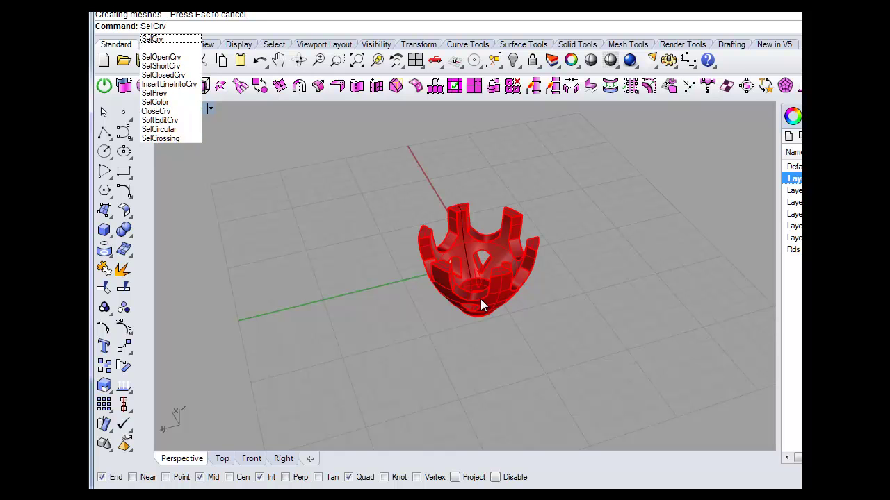
{"action": "key", "text": "Return"}
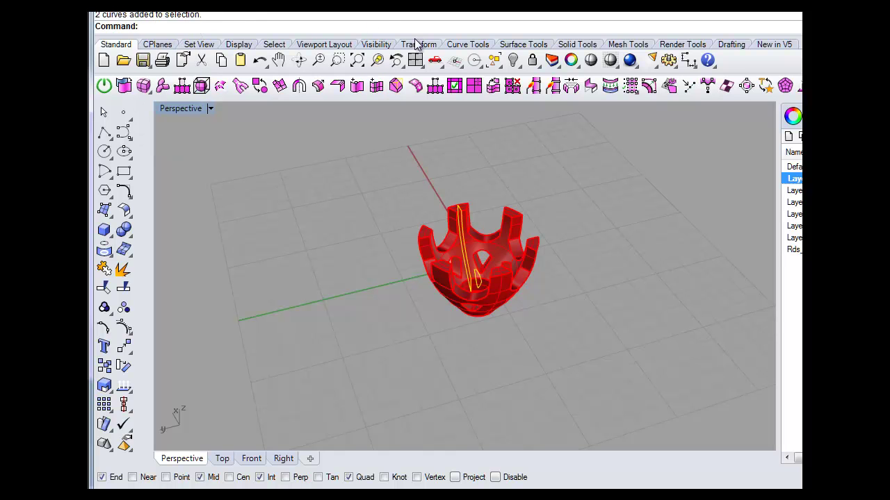
{"action": "left_click", "coordinate": [513, 61]}
Fillet all edges of the joined setting with FilletEdge at a radius of 0.1.
{"action": "scroll", "coordinate": [363, 223], "scroll_direction": "up", "scroll_amount": 5}
{"action": "scroll", "coordinate": [483, 288], "scroll_direction": "down", "scroll_amount": 4}
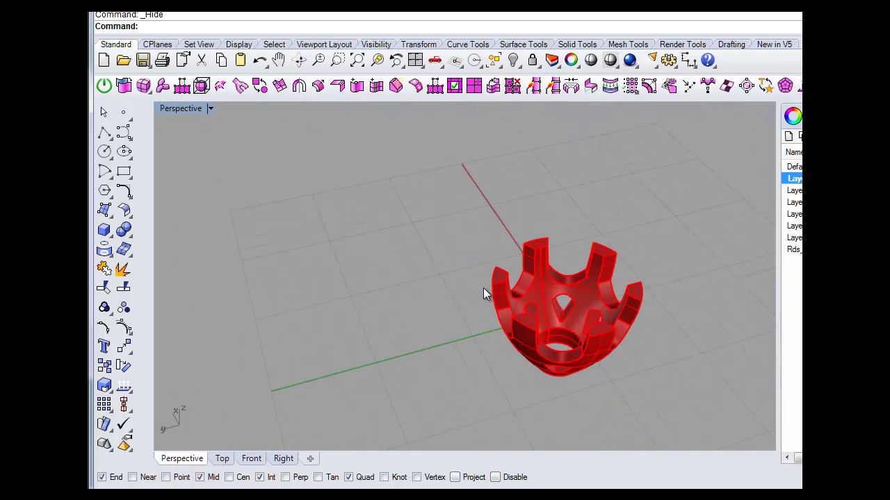
{"action": "scroll", "coordinate": [572, 335], "scroll_direction": "up", "scroll_amount": 4}
{"action": "scroll", "coordinate": [639, 383], "scroll_direction": "down", "scroll_amount": 3}
{"action": "scroll", "coordinate": [651, 399], "scroll_direction": "up", "scroll_amount": 2}
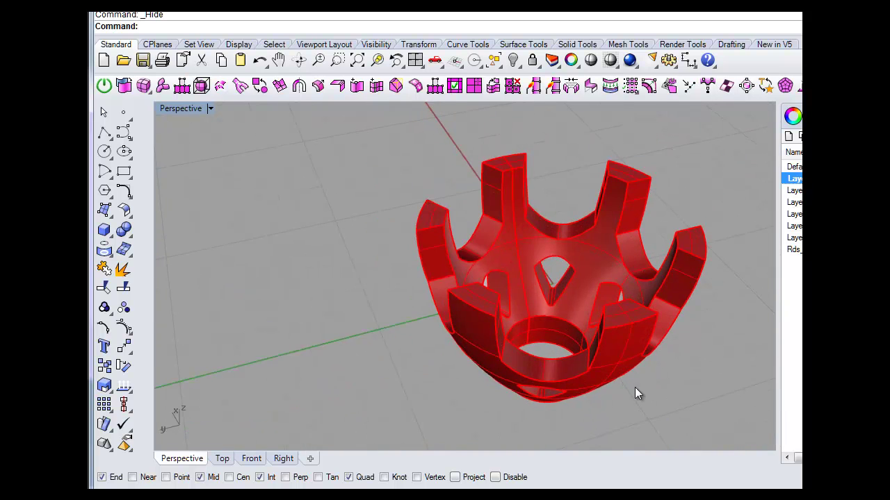
{"action": "right_click_drag", "start_coordinate": [635, 387], "coordinate": [639, 314]}
{"action": "right_click_drag", "start_coordinate": [347, 241], "coordinate": [606, 338]}
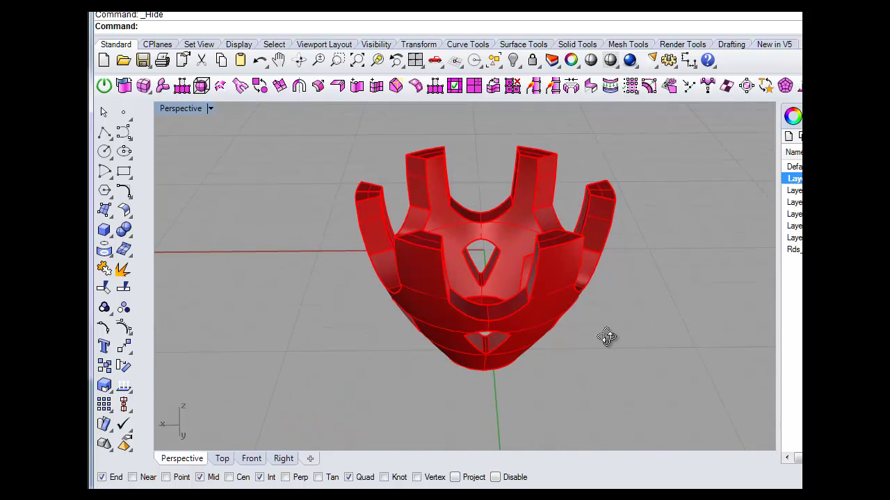
{"action": "type", "text": "fill"}
{"action": "key", "text": "Down"}
{"action": "key", "text": "Down"}
{"action": "key", "text": "Return"}
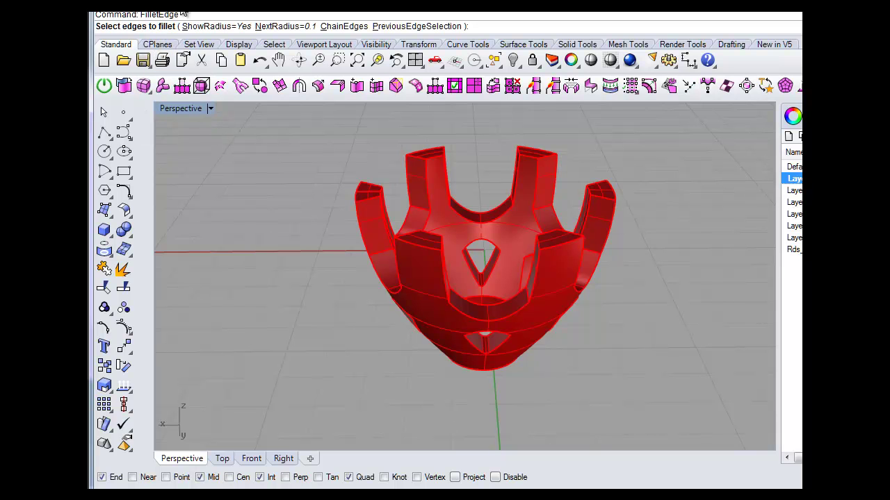
{"action": "left_click_drag", "start_coordinate": [293, 123], "coordinate": [677, 432]}
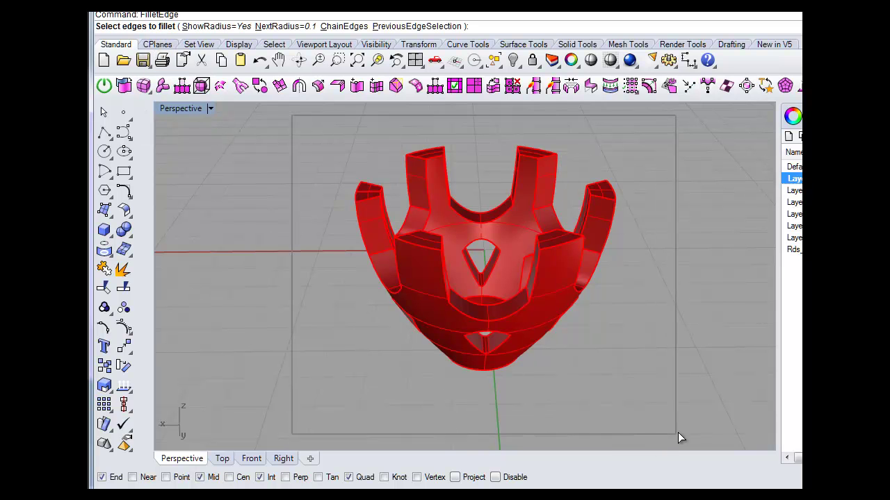
{"action": "key", "text": "Return"}
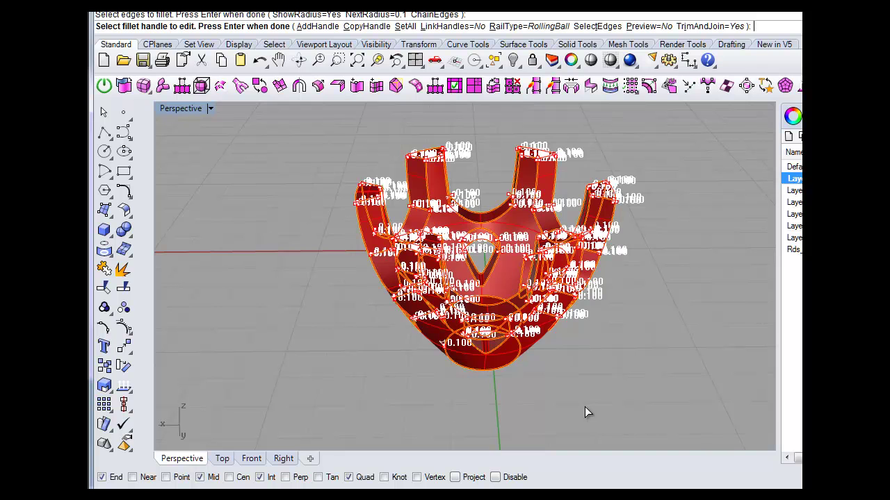
{"action": "key", "text": "Return"}
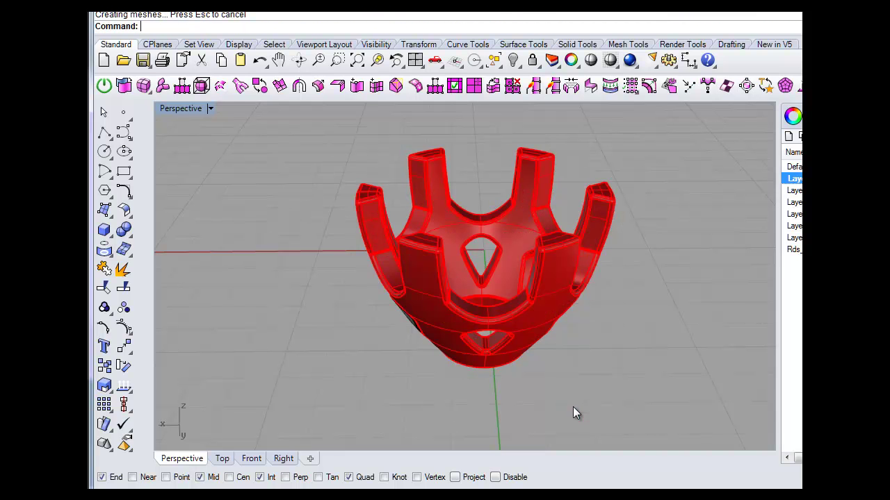
Set the Perspective view to the tsShiny display mode and preview the filleted setting shaded without wires.
{"action": "right_click_drag", "start_coordinate": [204, 158], "coordinate": [384, 222]}
{"action": "left_click", "coordinate": [182, 111]}
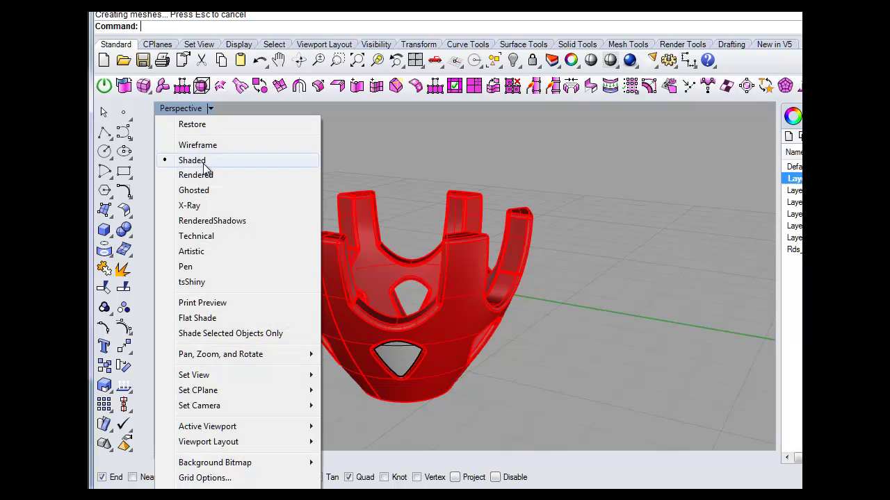
{"action": "left_click", "coordinate": [191, 282]}
{"action": "right_click_drag", "start_coordinate": [202, 278], "coordinate": [369, 275]}
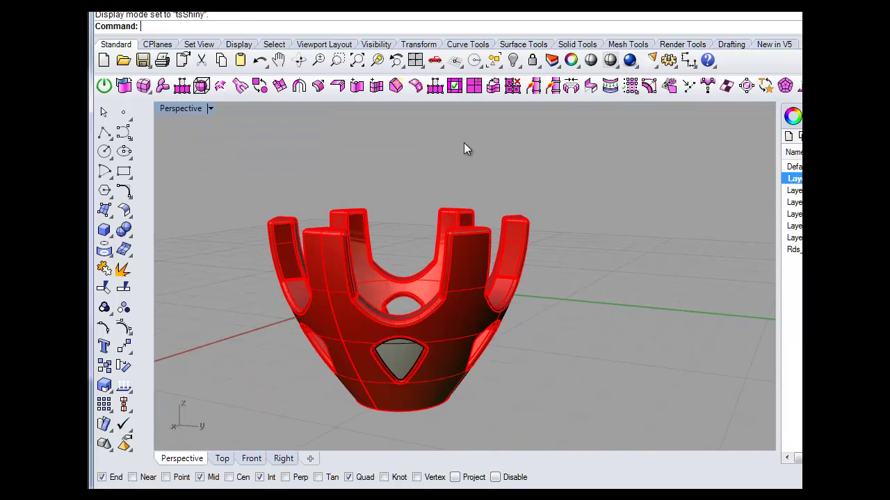
{"action": "left_click", "coordinate": [590, 62]}
{"action": "mouse_move", "coordinate": [561, 160]}
{"action": "right_mouse_down"}
{"action": "mouse_move", "coordinate": [584, 281]}
{"action": "mouse_move", "coordinate": [499, 235]}
{"action": "mouse_move", "coordinate": [553, 171]}
{"action": "right_mouse_up"}
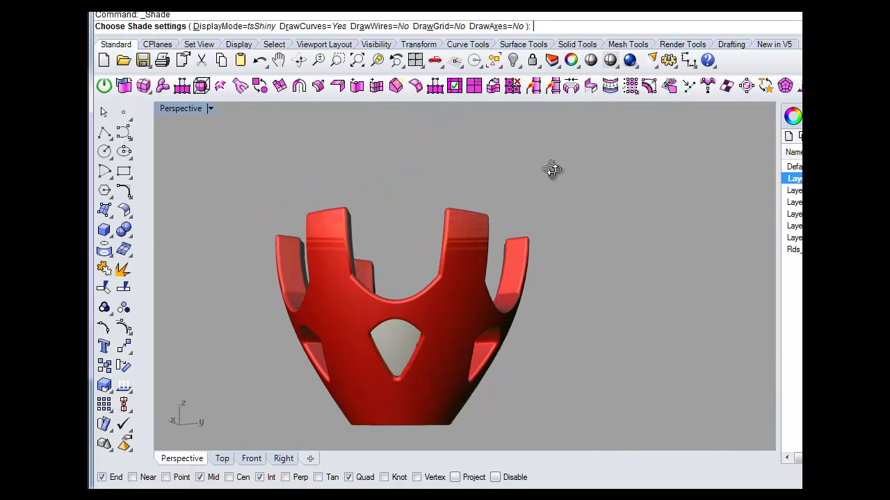
Delete the leftover surface covering one of the lower teardrop windows.
{"action": "scroll", "coordinate": [395, 330], "scroll_direction": "up", "scroll_amount": 9}
{"action": "left_click", "coordinate": [408, 355]}
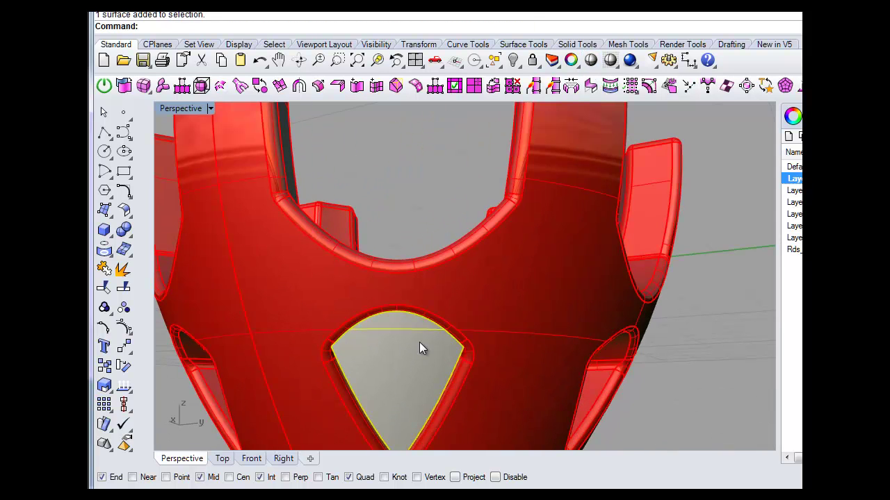
{"action": "key", "text": "Delete"}
{"action": "right_click_drag", "start_coordinate": [419, 342], "coordinate": [496, 345]}
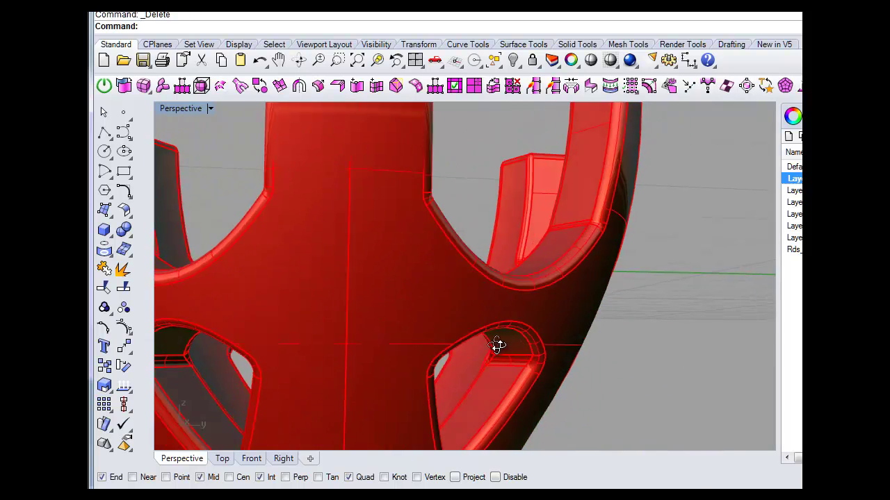
Examine the filleted edges of the prongs and teardrop windows from several sides, close up and from afar.
{"action": "scroll", "coordinate": [389, 365], "scroll_direction": "down", "scroll_amount": 7}
{"action": "right_click_drag", "start_coordinate": [334, 369], "coordinate": [618, 375]}
{"action": "right_click_drag", "start_coordinate": [527, 368], "coordinate": [477, 313]}
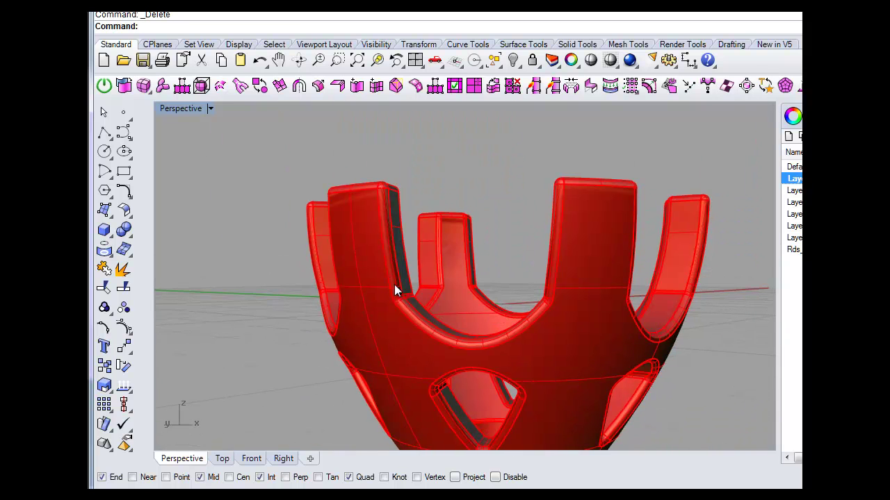
{"action": "scroll", "coordinate": [406, 299], "scroll_direction": "up", "scroll_amount": 8}
{"action": "right_click_drag", "start_coordinate": [415, 268], "coordinate": [473, 219]}
{"action": "scroll", "coordinate": [421, 312], "scroll_direction": "up", "scroll_amount": 4}
{"action": "scroll", "coordinate": [421, 314], "scroll_direction": "down", "scroll_amount": 12}
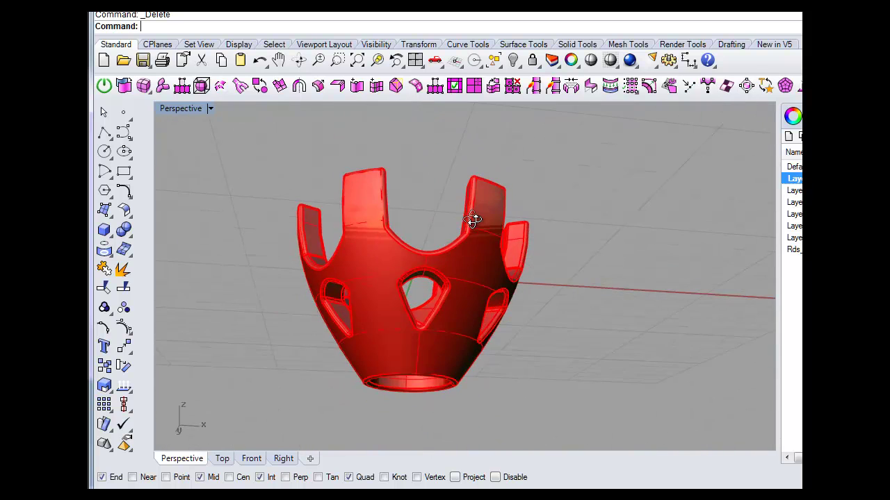
Preview the setting with Shade, without wires, grid or axes, examine it from above and below, and end the preview.
{"action": "left_click", "coordinate": [590, 59]}
{"action": "mouse_move", "coordinate": [549, 174]}
{"action": "right_mouse_down"}
{"action": "mouse_move", "coordinate": [572, 216]}
{"action": "mouse_move", "coordinate": [542, 344]}
{"action": "mouse_move", "coordinate": [421, 341]}
{"action": "mouse_move", "coordinate": [415, 260]}
{"action": "right_mouse_up"}
{"action": "scroll", "coordinate": [401, 320], "scroll_direction": "up", "scroll_amount": 3}
{"action": "right_click_drag", "start_coordinate": [402, 316], "coordinate": [354, 301]}
{"action": "right_click_drag", "start_coordinate": [377, 251], "coordinate": [379, 359]}
{"action": "scroll", "coordinate": [362, 404], "scroll_direction": "down", "scroll_amount": 5}
{"action": "scroll", "coordinate": [364, 397], "scroll_direction": "up", "scroll_amount": 4}
{"action": "scroll", "coordinate": [374, 355], "scroll_direction": "down", "scroll_amount": 4}
{"action": "scroll", "coordinate": [366, 392], "scroll_direction": "up", "scroll_amount": 6}
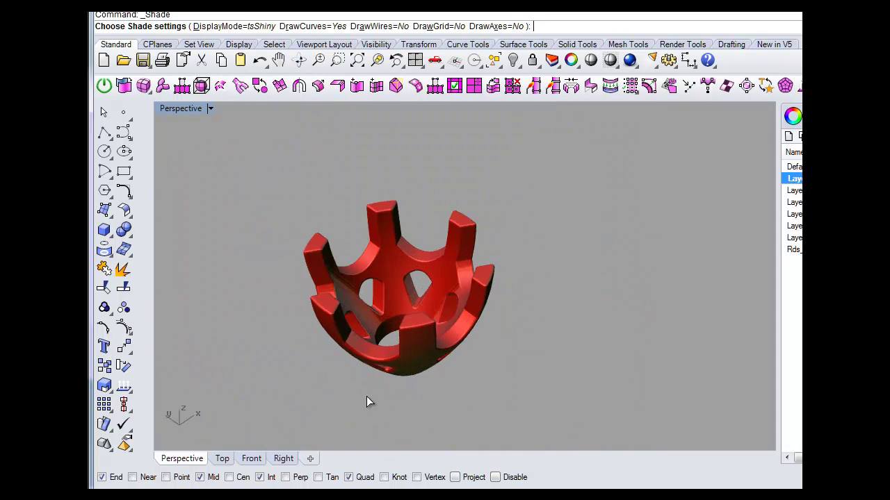
{"action": "left_click_drag", "start_coordinate": [227, 100], "coordinate": [306, 103]}
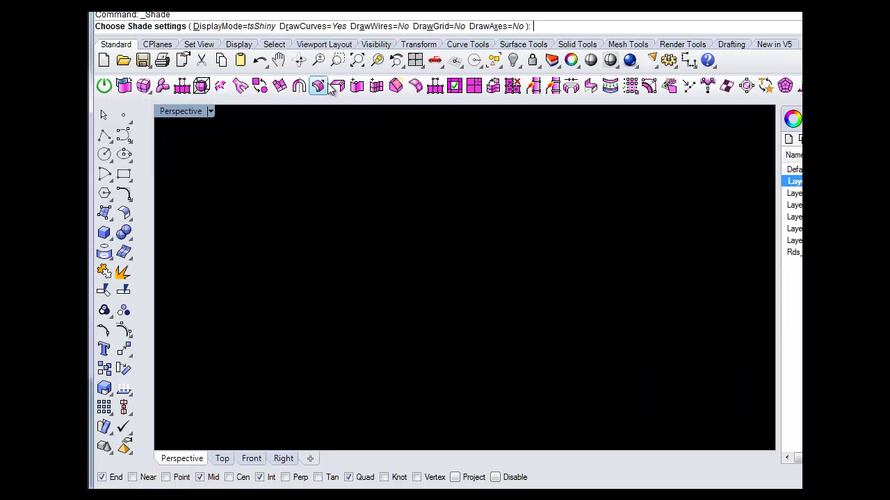
{"action": "key", "text": "Return"}
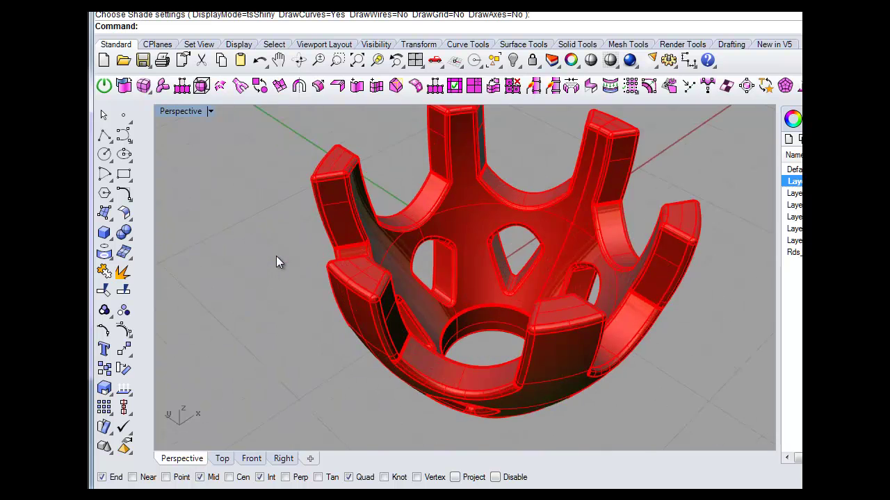
Check the whole setting for naked edges with Show Edges and close the edge analysis.
{"action": "left_click_drag", "start_coordinate": [257, 136], "coordinate": [527, 396]}
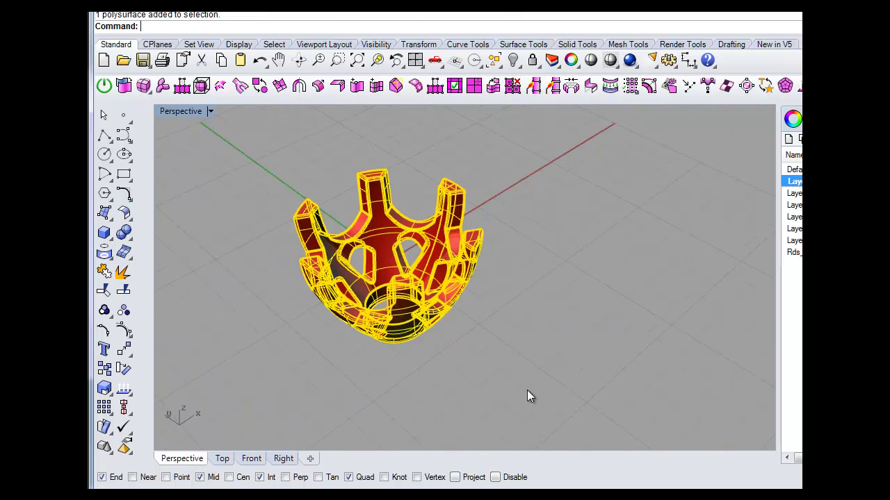
{"action": "left_click", "coordinate": [437, 6]}
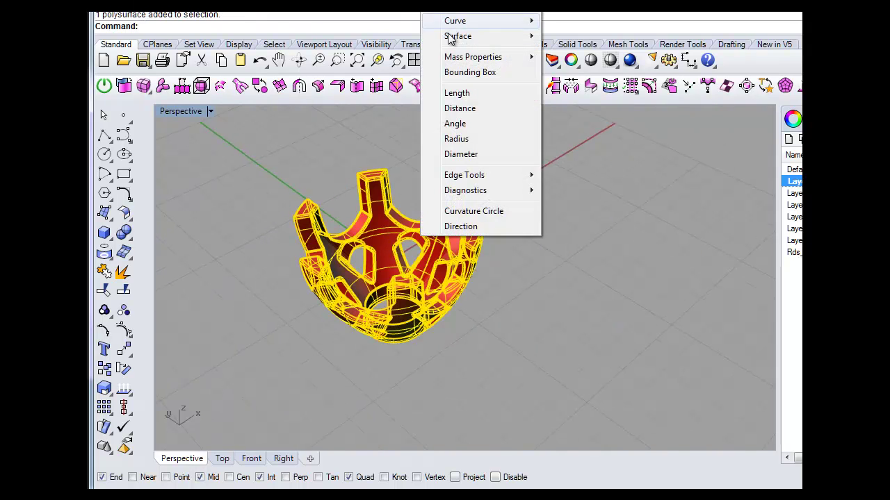
{"action": "mouse_move", "coordinate": [477, 183]}
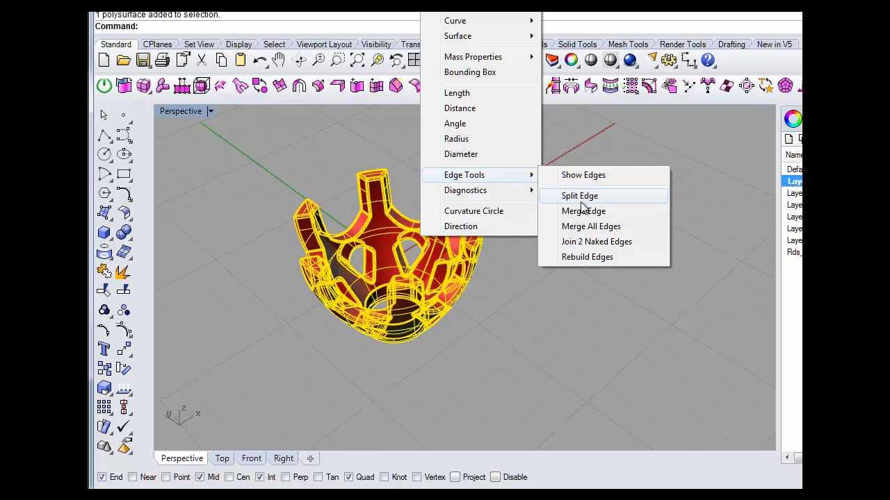
{"action": "left_click", "coordinate": [582, 177]}
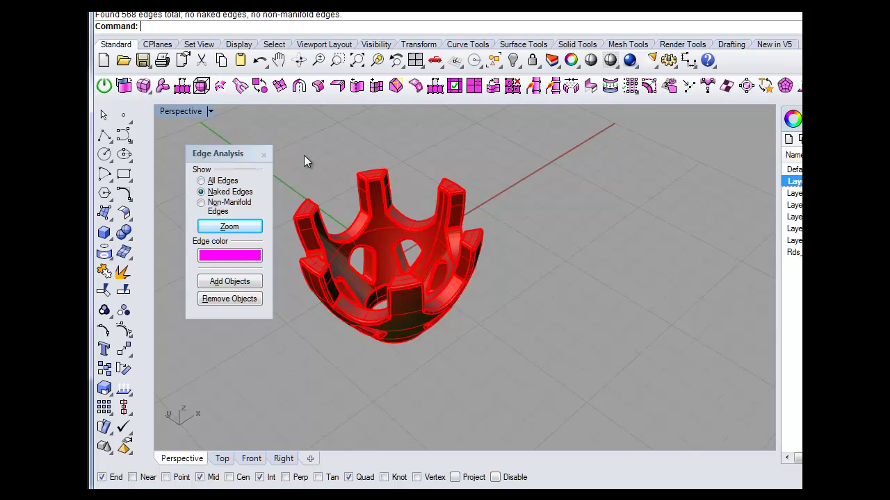
{"action": "right_click_drag", "start_coordinate": [315, 205], "coordinate": [431, 181]}
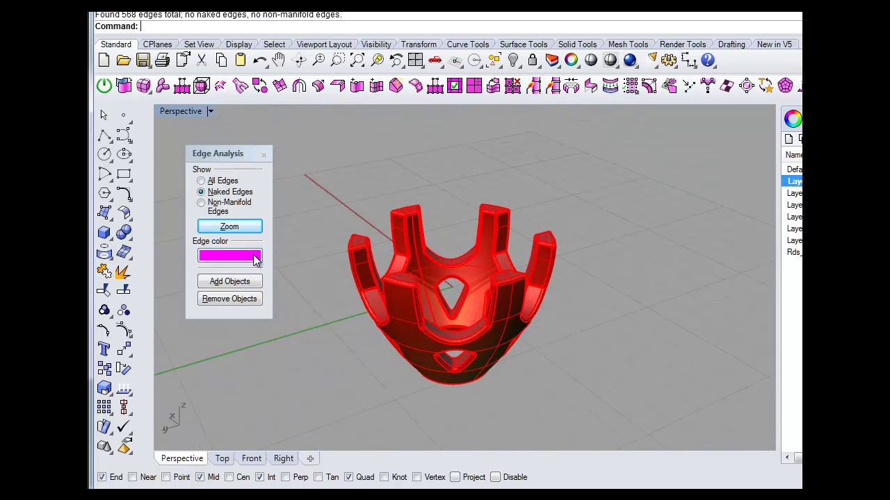
{"action": "left_click", "coordinate": [262, 150]}
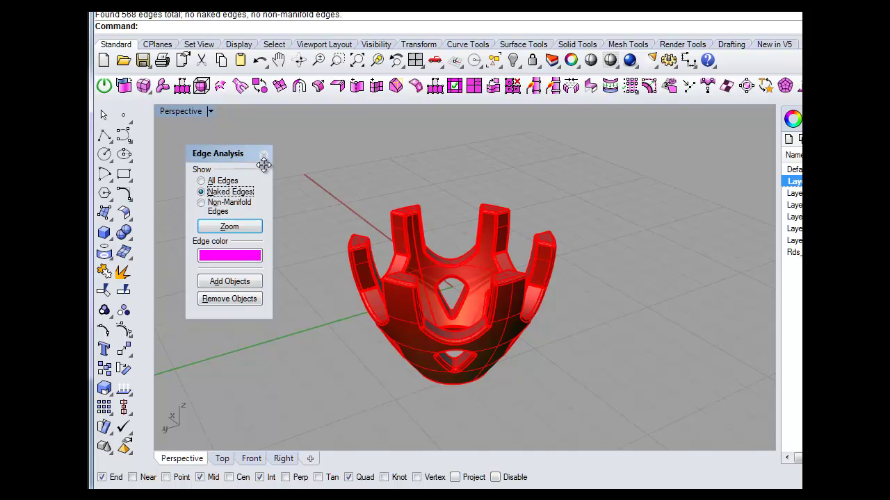
{"action": "left_click", "coordinate": [263, 155]}
Examine the finished setting from all around, including the prongs, the teardrop windows and the cup's interior.
{"action": "right_click_drag", "start_coordinate": [313, 289], "coordinate": [257, 287]}
{"action": "scroll", "coordinate": [317, 357], "scroll_direction": "down", "scroll_amount": 5}
{"action": "scroll", "coordinate": [317, 358], "scroll_direction": "up", "scroll_amount": 10}
{"action": "scroll", "coordinate": [334, 338], "scroll_direction": "down", "scroll_amount": 6}
{"action": "right_click_drag", "start_coordinate": [377, 249], "coordinate": [402, 273]}
{"action": "scroll", "coordinate": [403, 273], "scroll_direction": "up", "scroll_amount": 7}
{"action": "right_click_drag", "start_coordinate": [418, 309], "coordinate": [360, 234]}
{"action": "scroll", "coordinate": [253, 349], "scroll_direction": "up", "scroll_amount": 5}
{"action": "scroll", "coordinate": [391, 228], "scroll_direction": "down", "scroll_amount": 6}
{"action": "right_click_drag", "start_coordinate": [441, 235], "coordinate": [321, 293]}
{"action": "scroll", "coordinate": [320, 294], "scroll_direction": "down", "scroll_amount": 2}
{"action": "scroll", "coordinate": [430, 300], "scroll_direction": "up", "scroll_amount": 8}
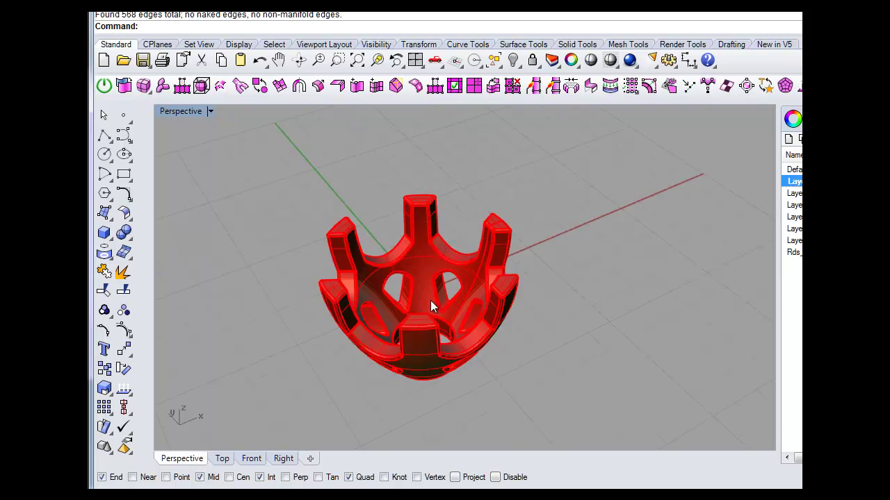
{"action": "scroll", "coordinate": [412, 300], "scroll_direction": "down", "scroll_amount": 8}
{"action": "right_click_drag", "start_coordinate": [411, 341], "coordinate": [490, 309]}
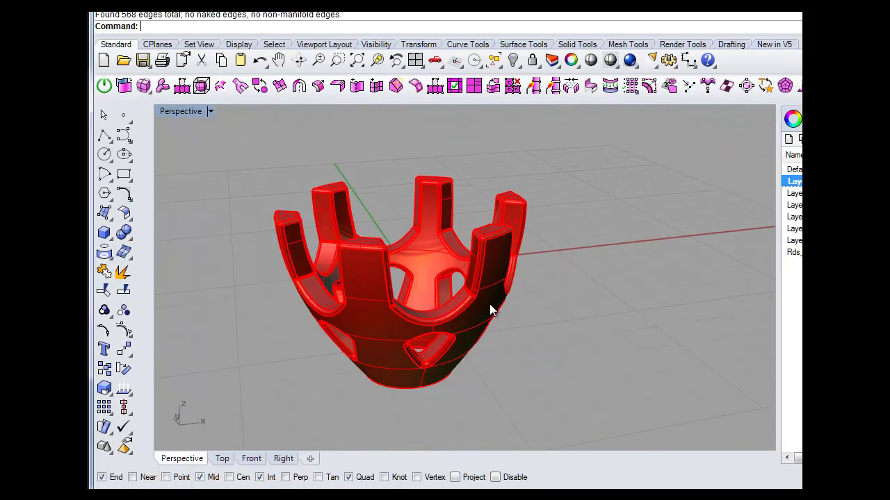